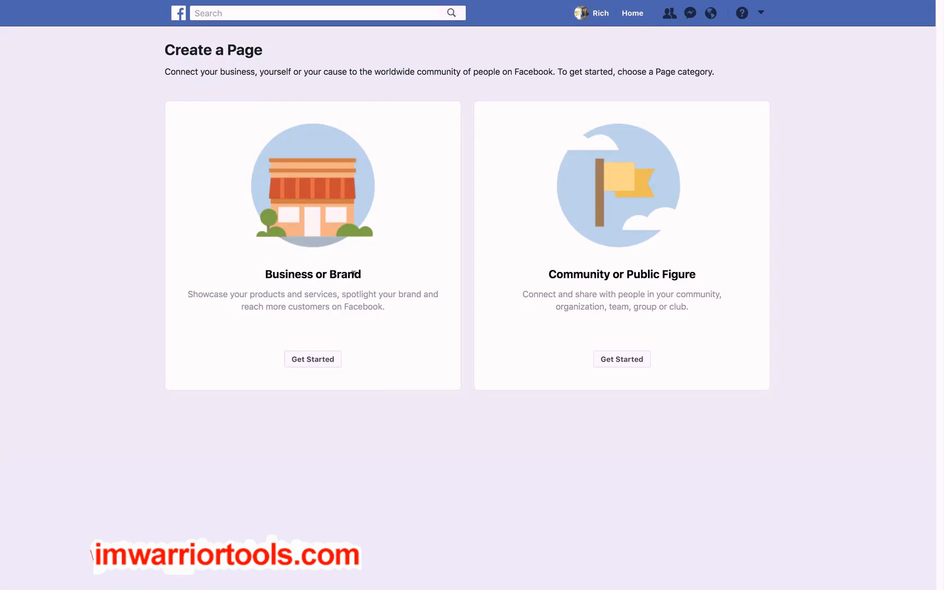
Start a Business or Brand page named "Outdoor Squared" in the category Outdoor & Sporting Goods Company
left_click(316, 362)
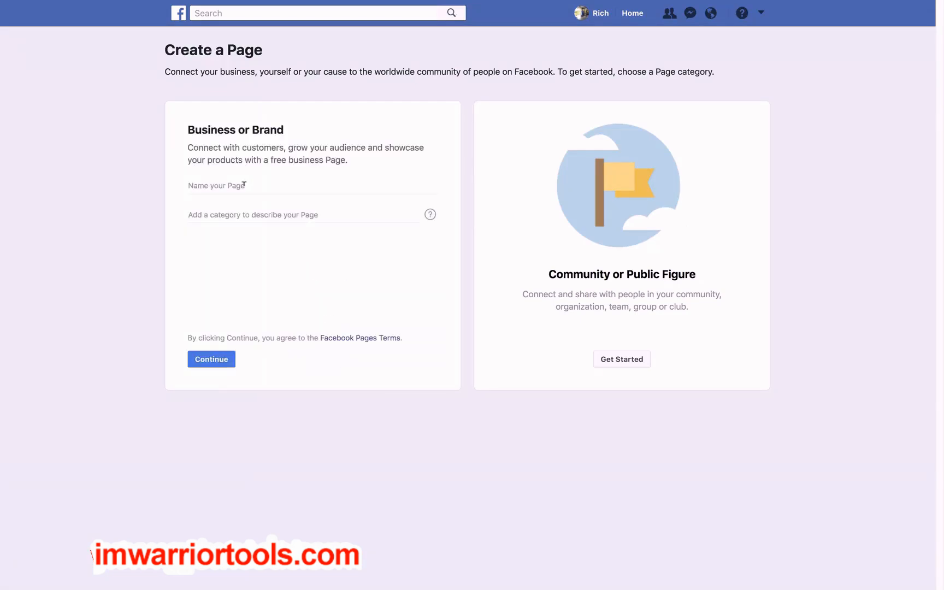
left_click(244, 185)
type("Outdoor Squared")
left_click(241, 214)
type("outdoor")
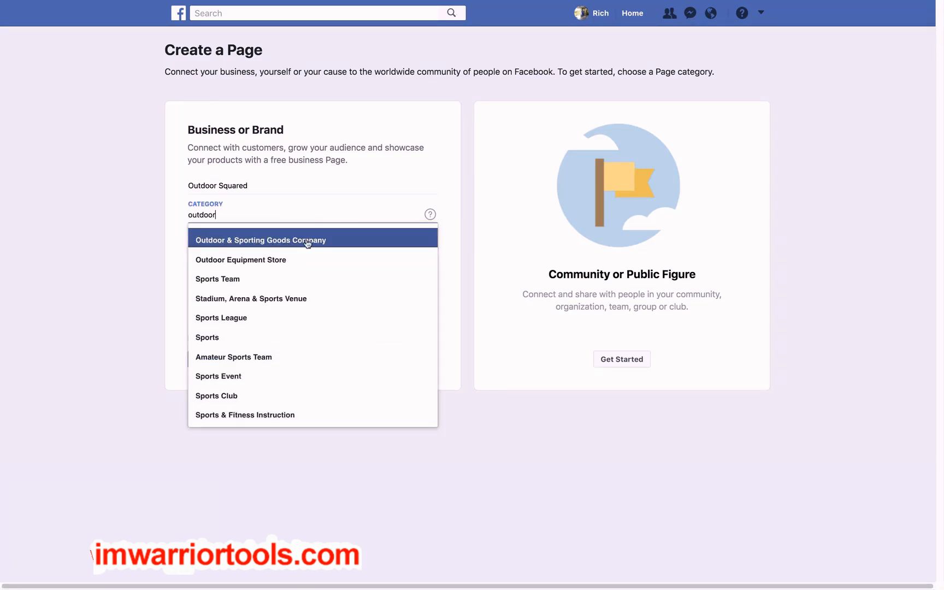
left_click(257, 242)
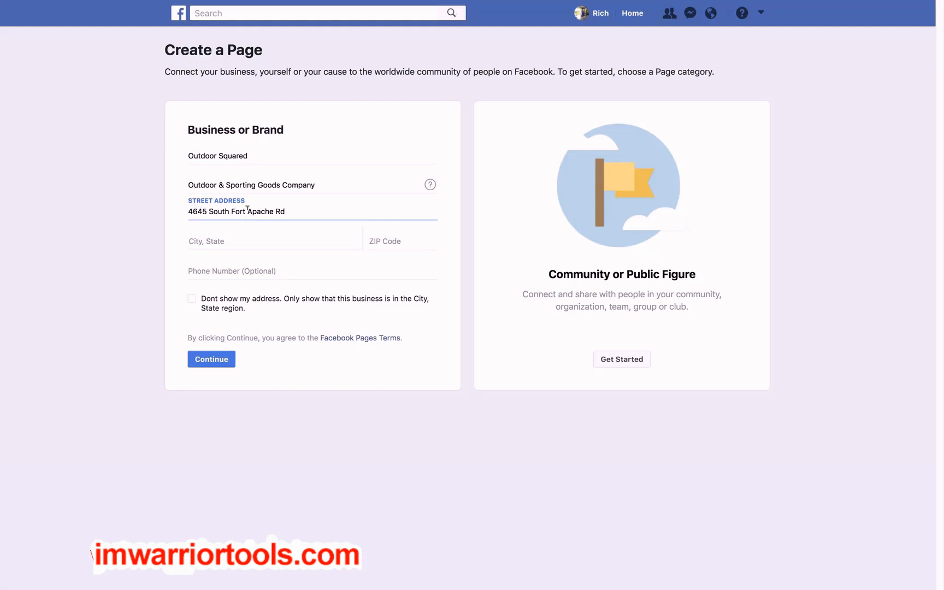
Fill in the business's city, state and ZIP code, hide the address from public view, and continue the page creation
left_click(250, 236)
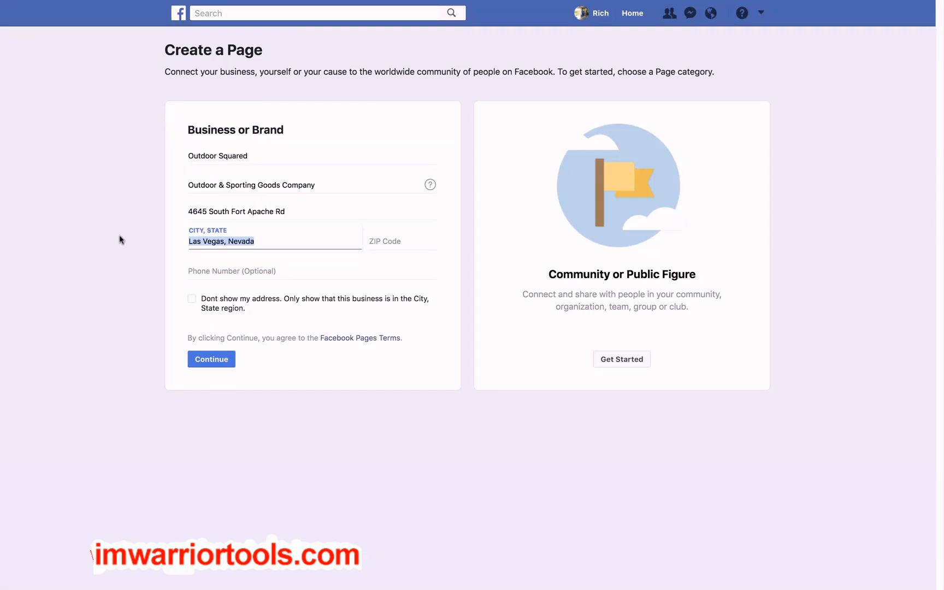
type("Las")
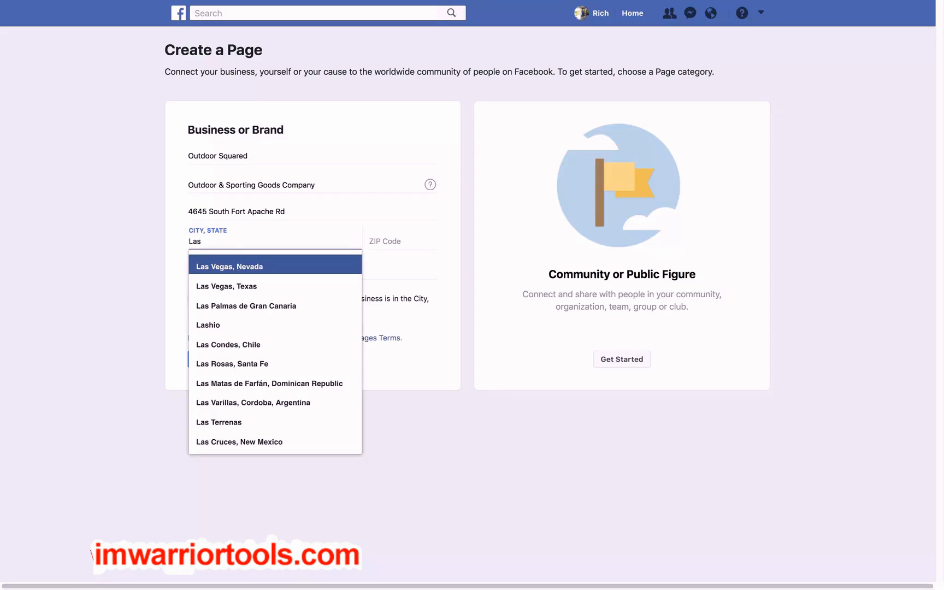
left_click(223, 267)
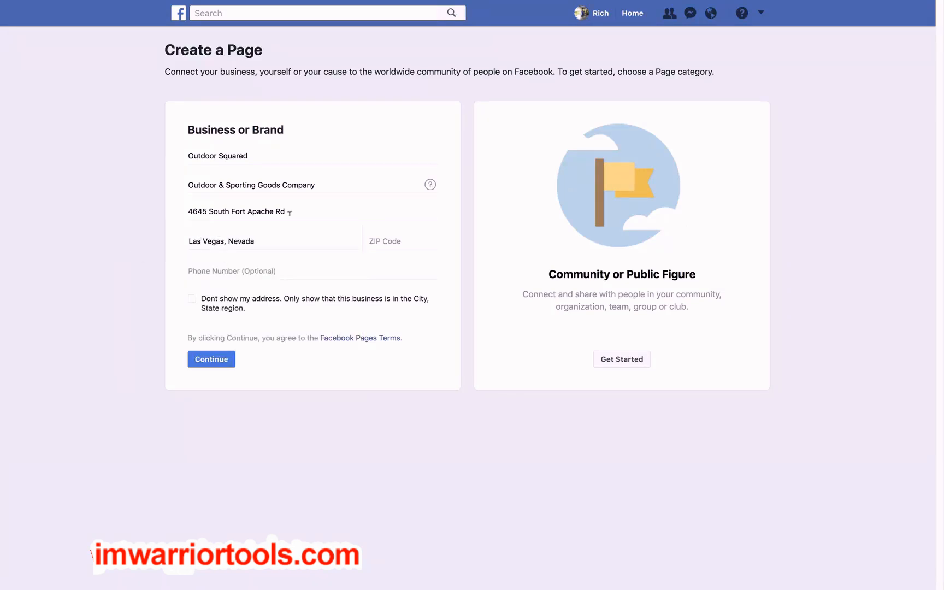
left_click(380, 239)
type("89148")
left_click(191, 299)
left_click(214, 361)
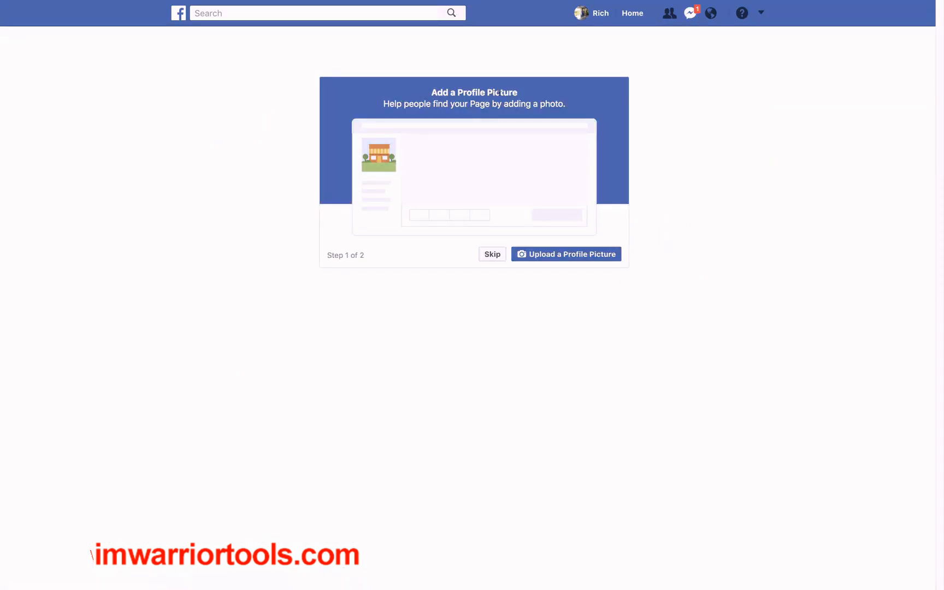
Upload outdoorsquaredlogo.jpg as the profile picture and try to upload bikescover1.jpeg as the cover photo
left_click(555, 256)
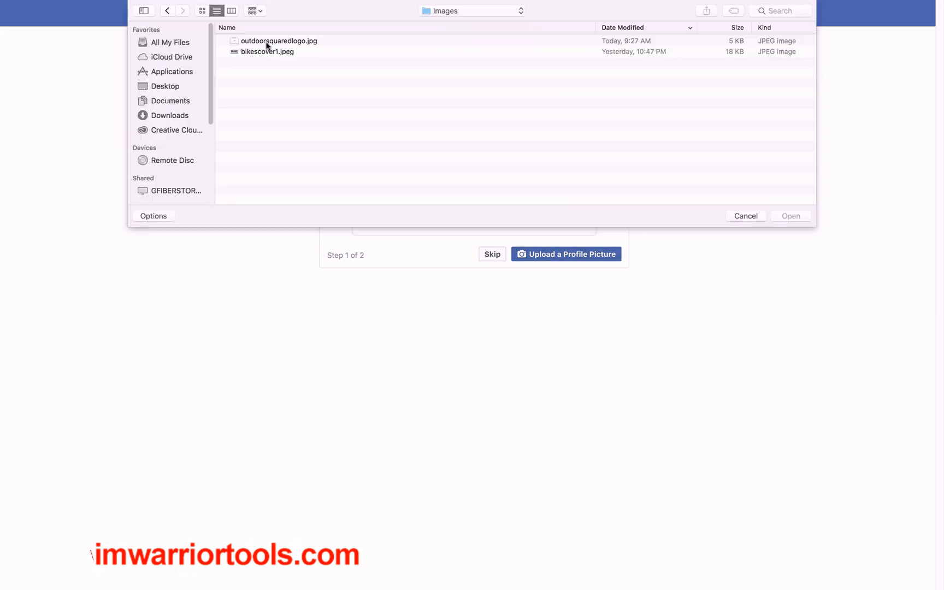
double_click(287, 43)
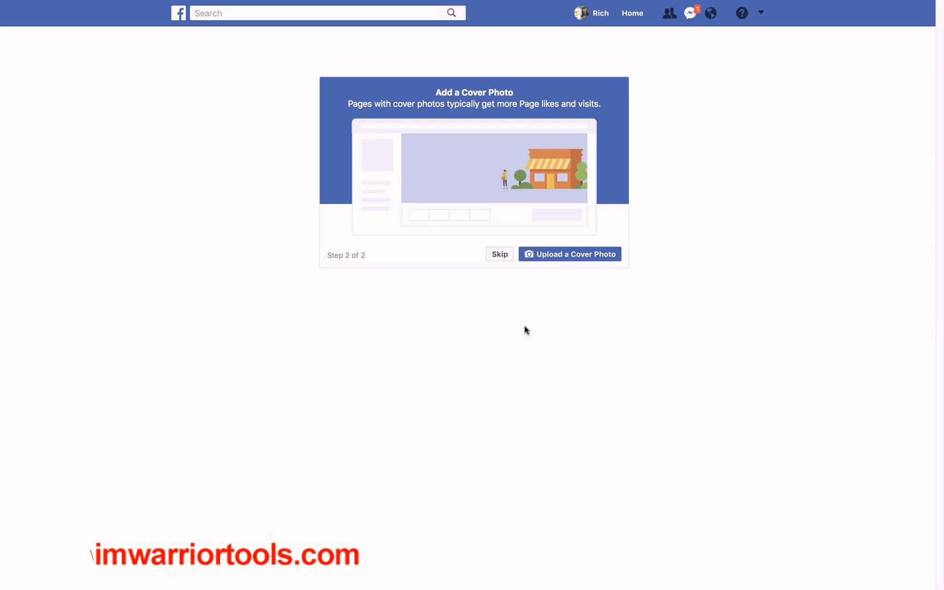
left_click(553, 255)
double_click(266, 53)
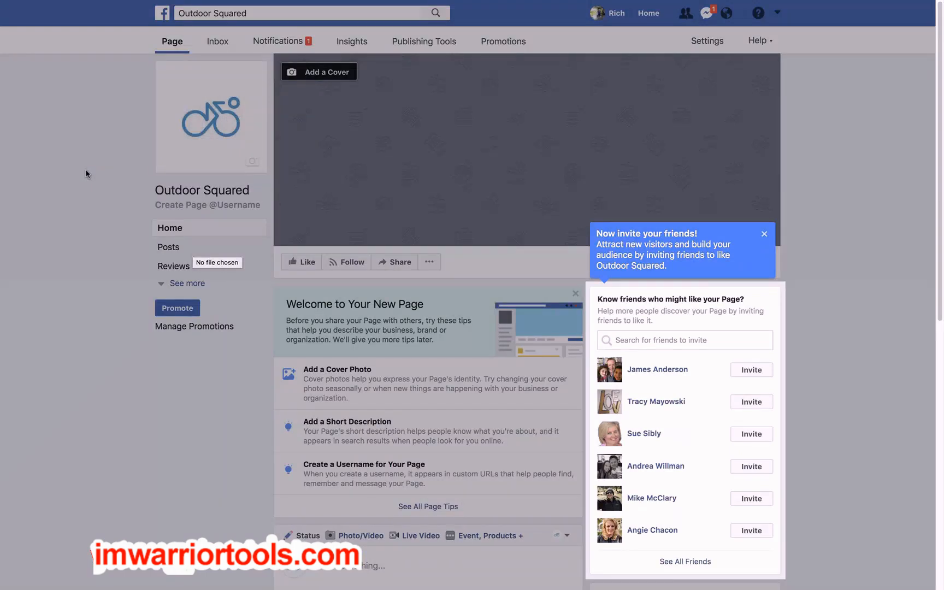
Dismiss the page tour tips, then upload bikescover1.jpg as the page's cover photo and save it
left_click(764, 236)
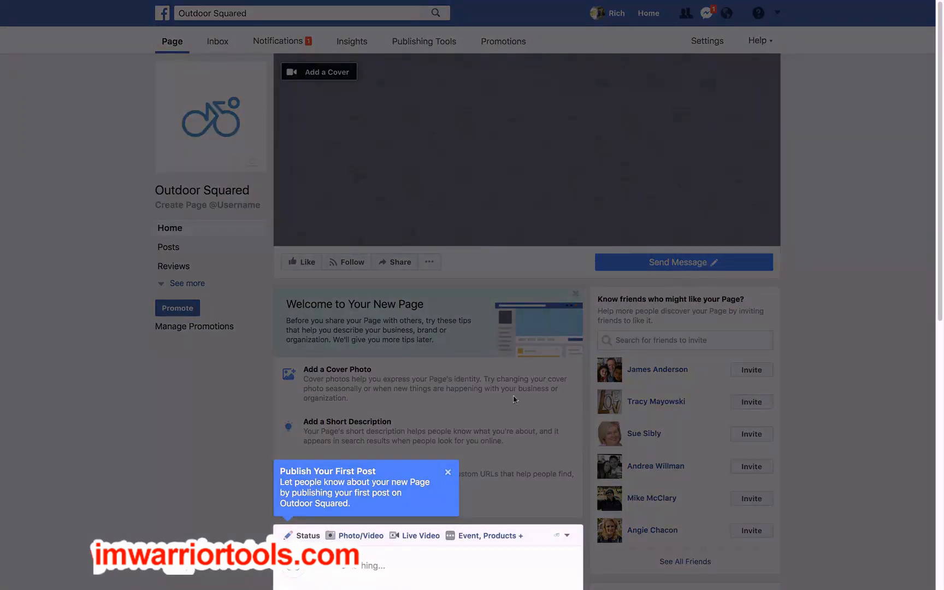
left_click(448, 472)
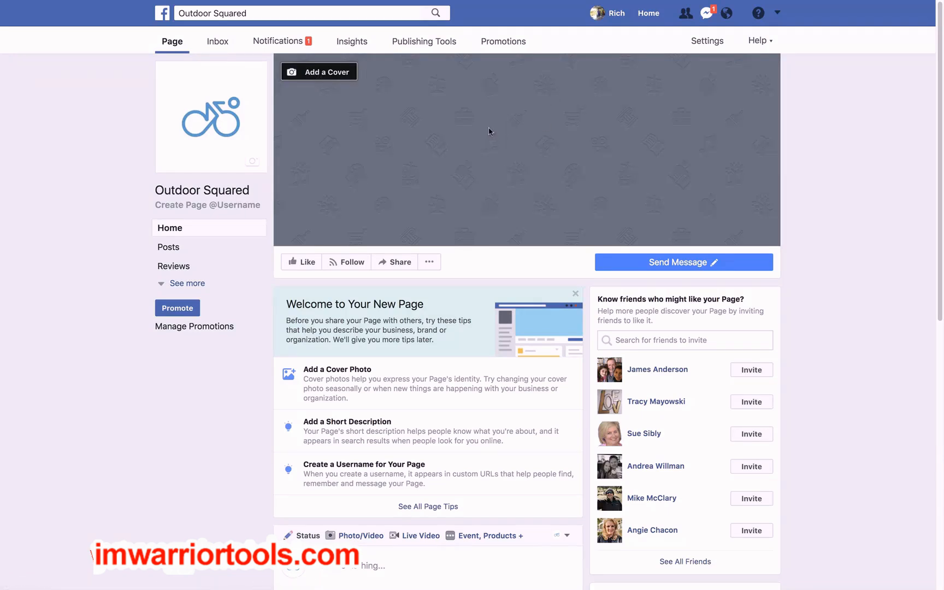
left_click(328, 72)
left_click(335, 127)
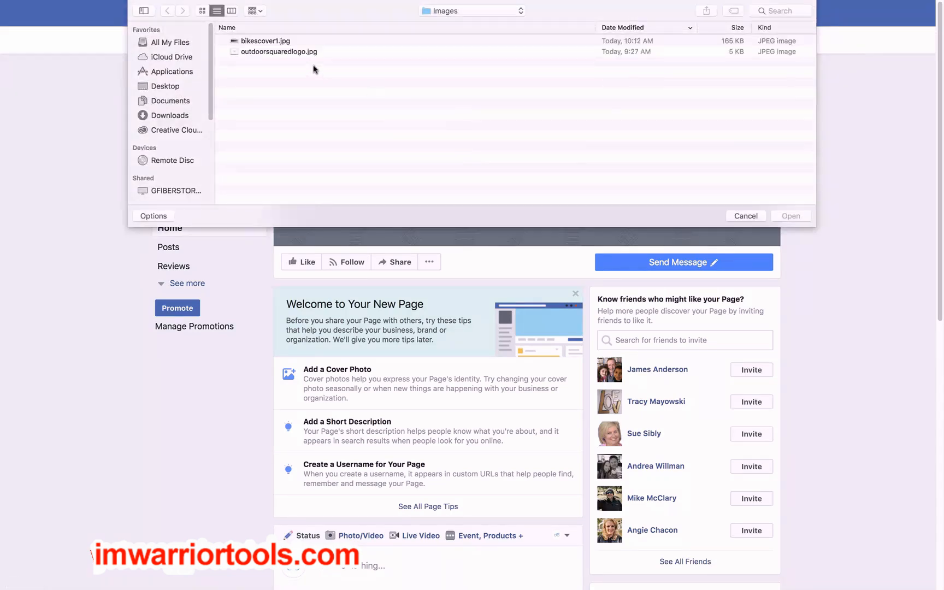
double_click(267, 42)
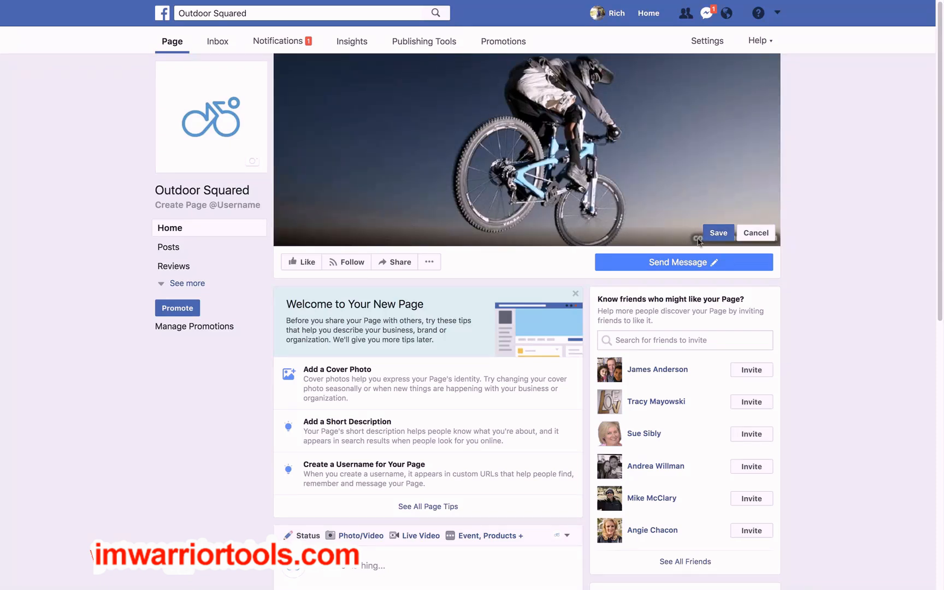
left_click(719, 234)
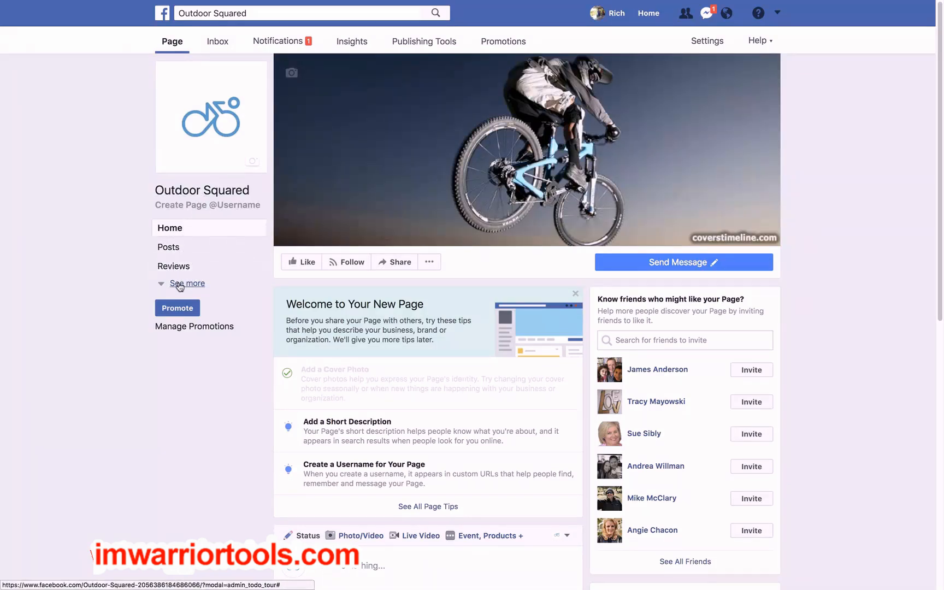
left_click(180, 285)
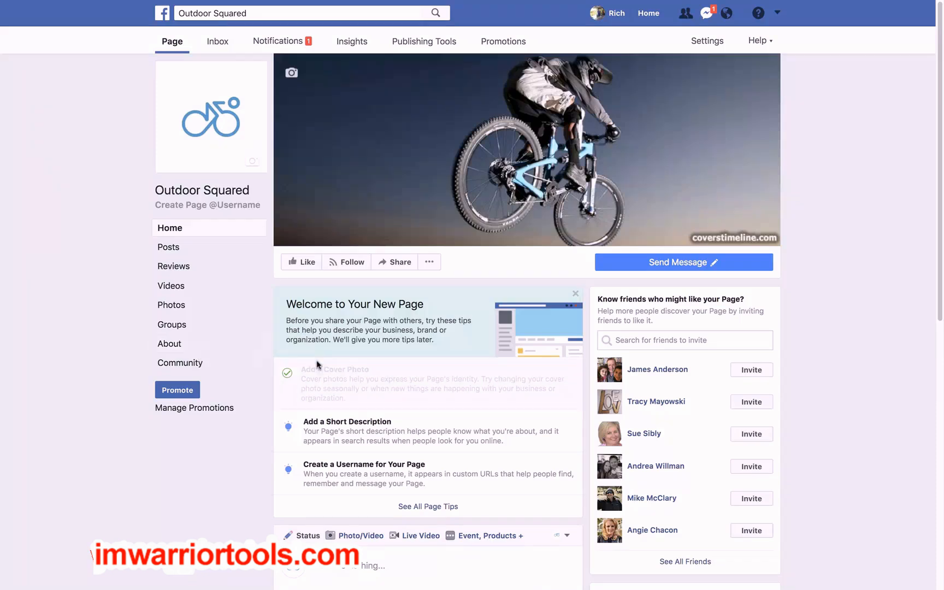
left_click(175, 347)
scroll(107, 329, "down", 1)
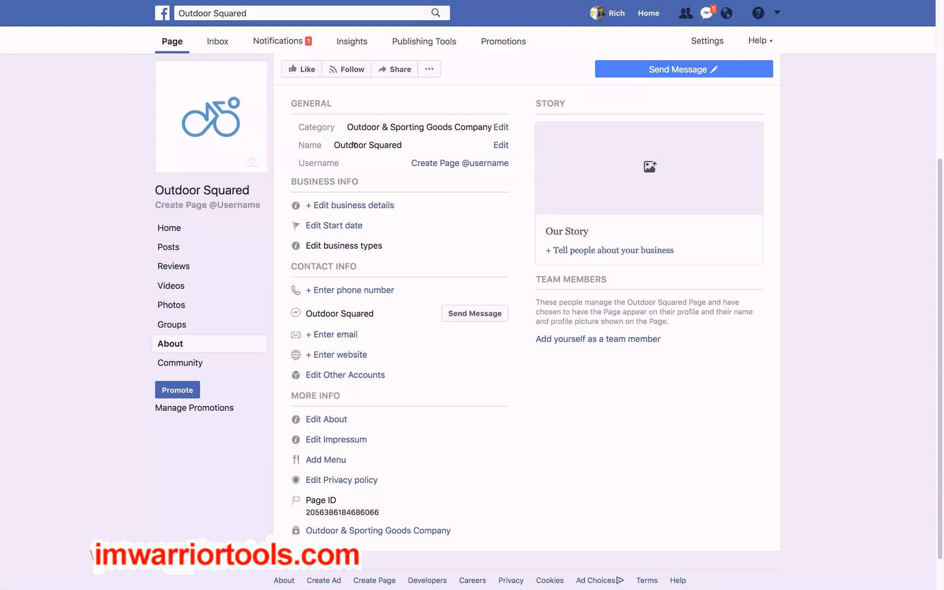
left_click(433, 167)
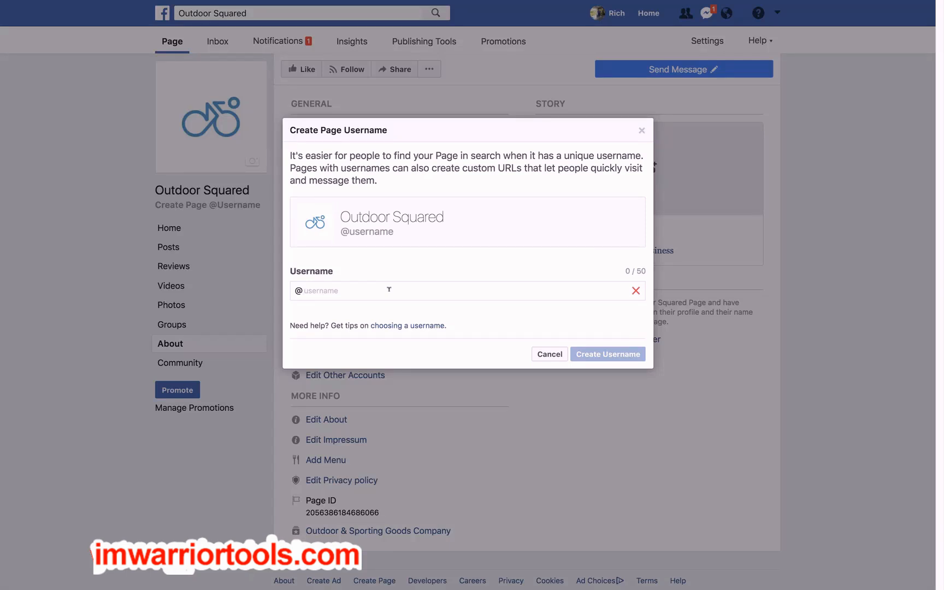
type("outdoor")
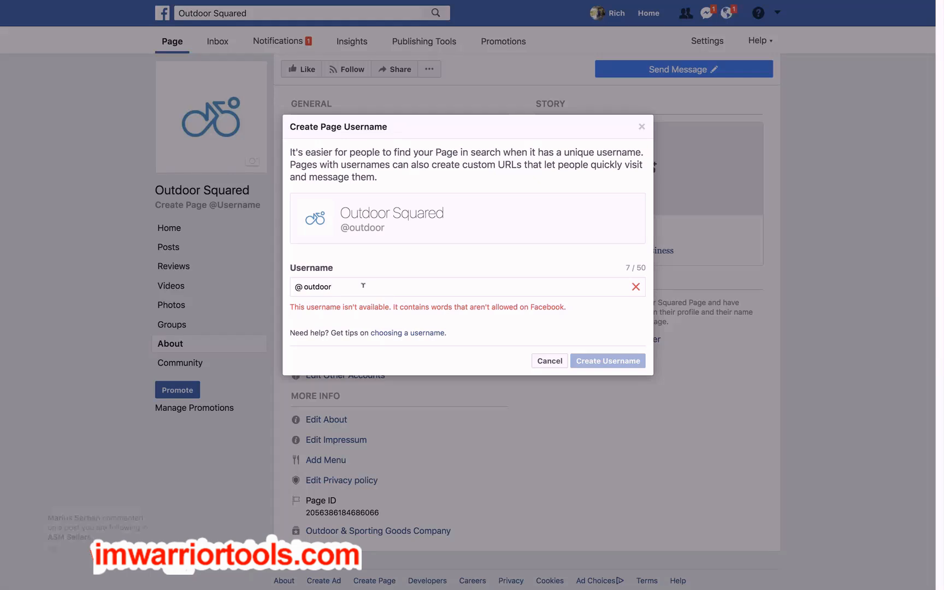
type("squared")
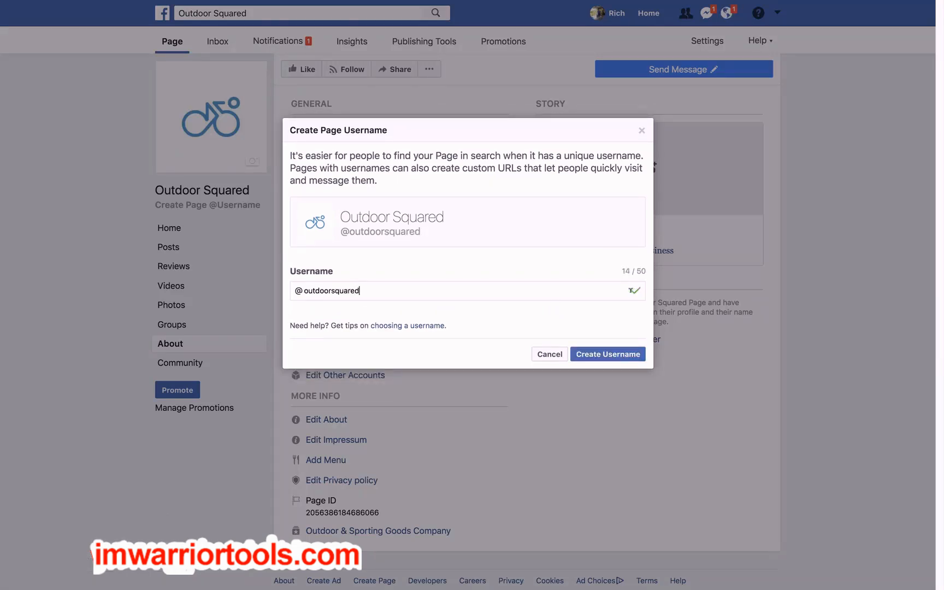
left_click(596, 355)
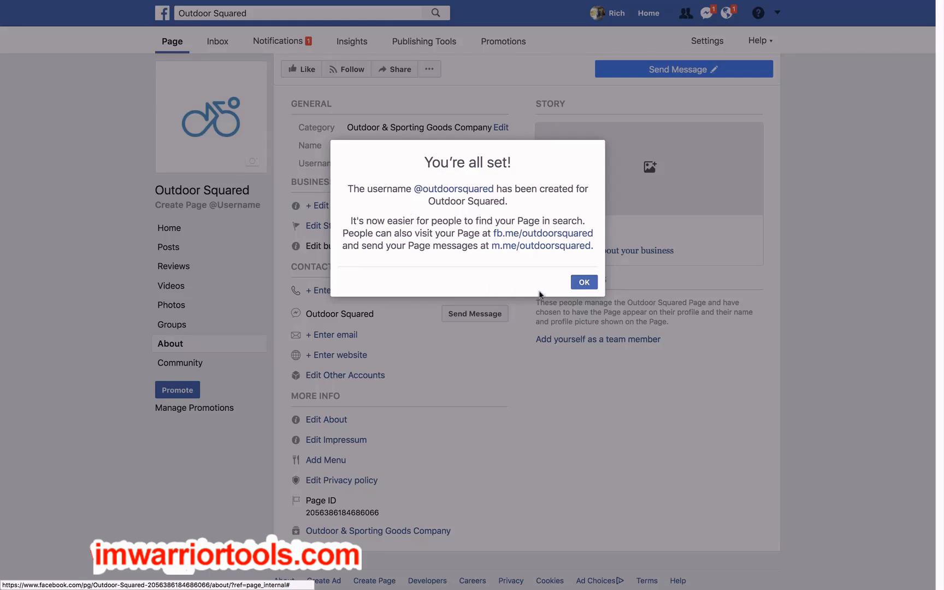
left_click(585, 283)
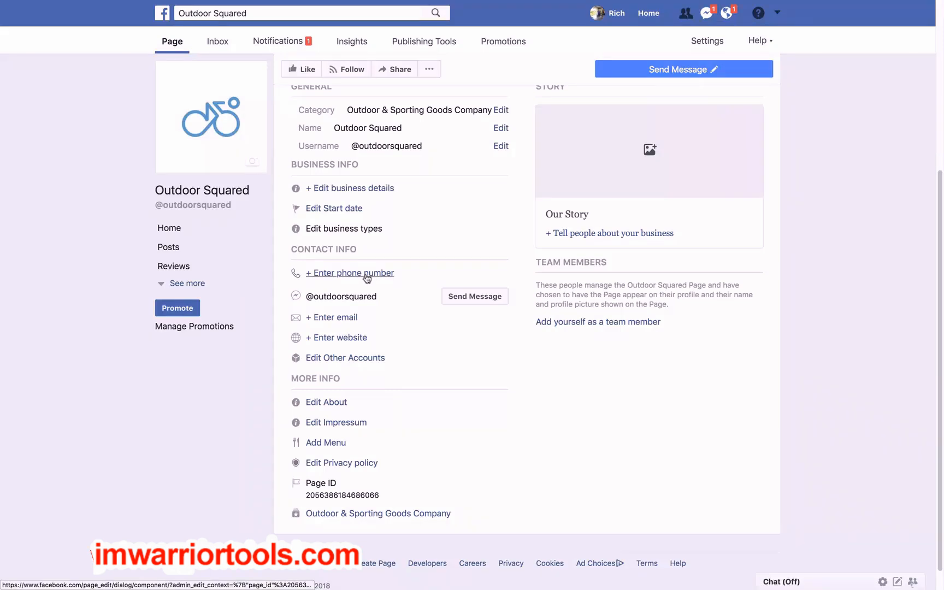
left_click(352, 339)
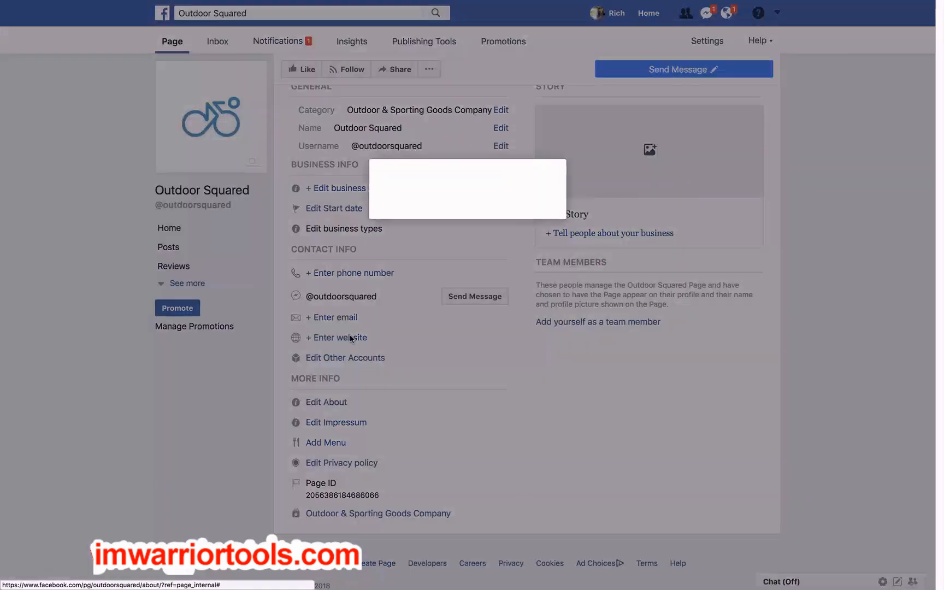
type("http://outdoorsquared.com")
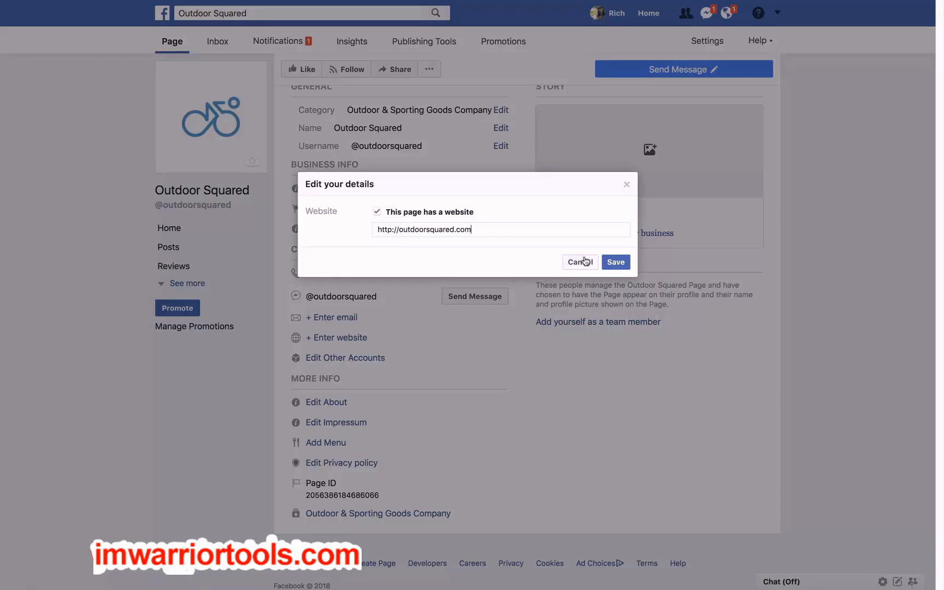
left_click(615, 263)
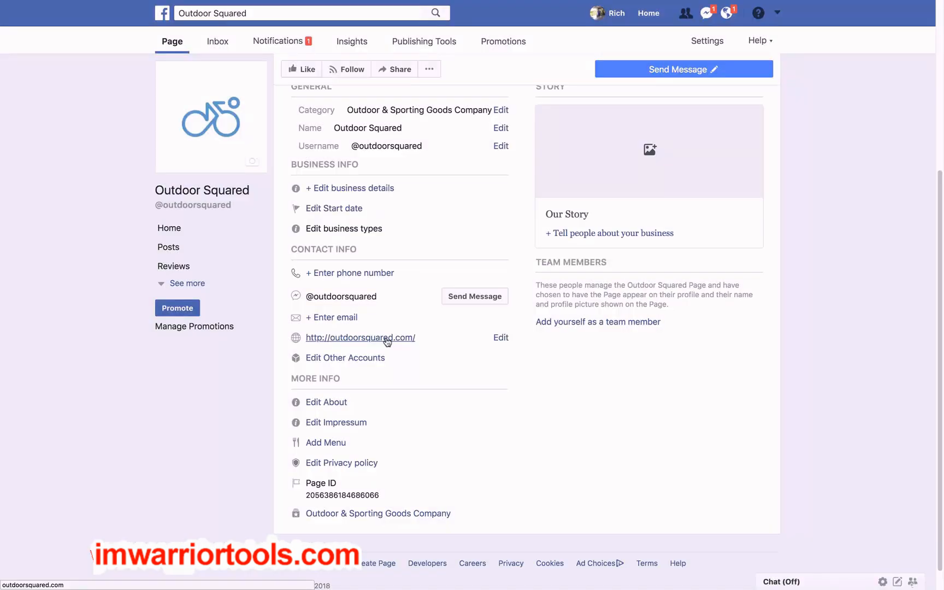
Save the About summary as "Outdoor Squared is an online outdoor sports equipment company"
left_click(343, 408)
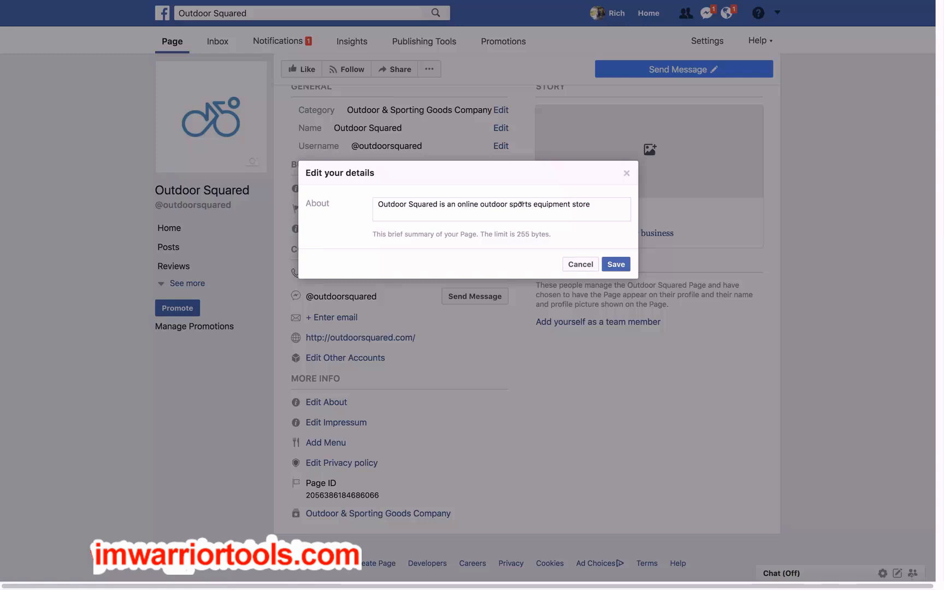
double_click(580, 204)
type("company")
left_click(616, 265)
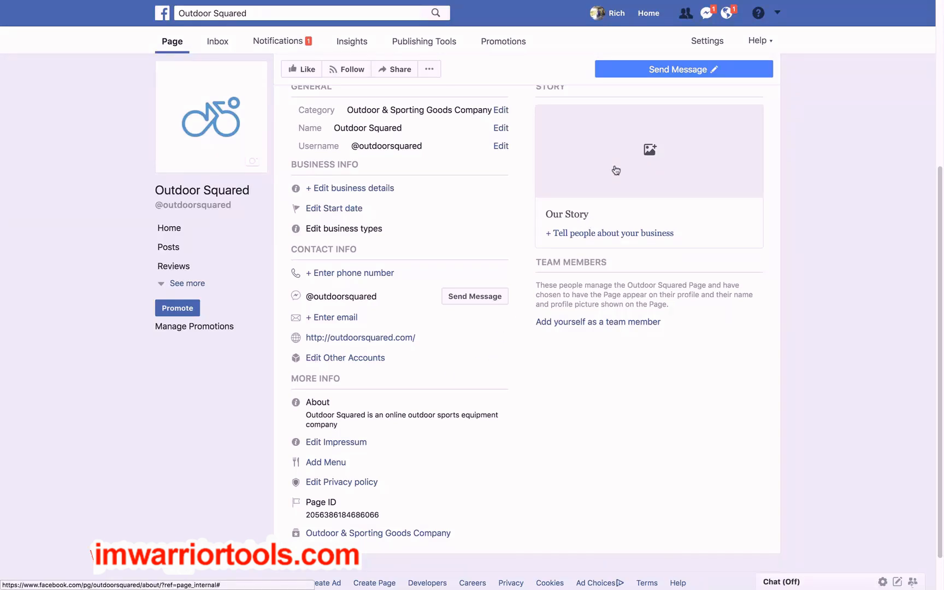
Start the Our Story entry, go through its introductory tips, and add the second existing bike photo as its cover
left_click(596, 238)
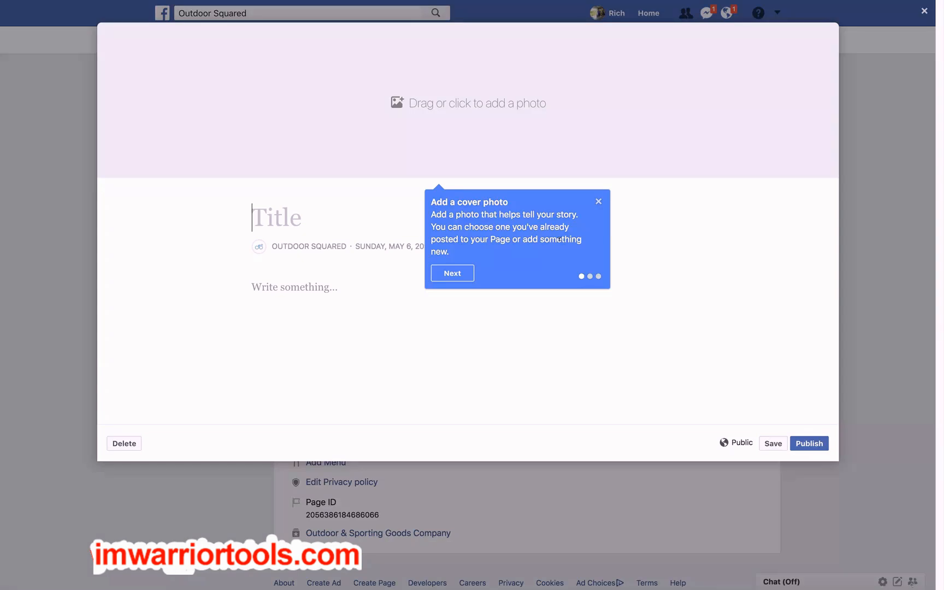
left_click(457, 275)
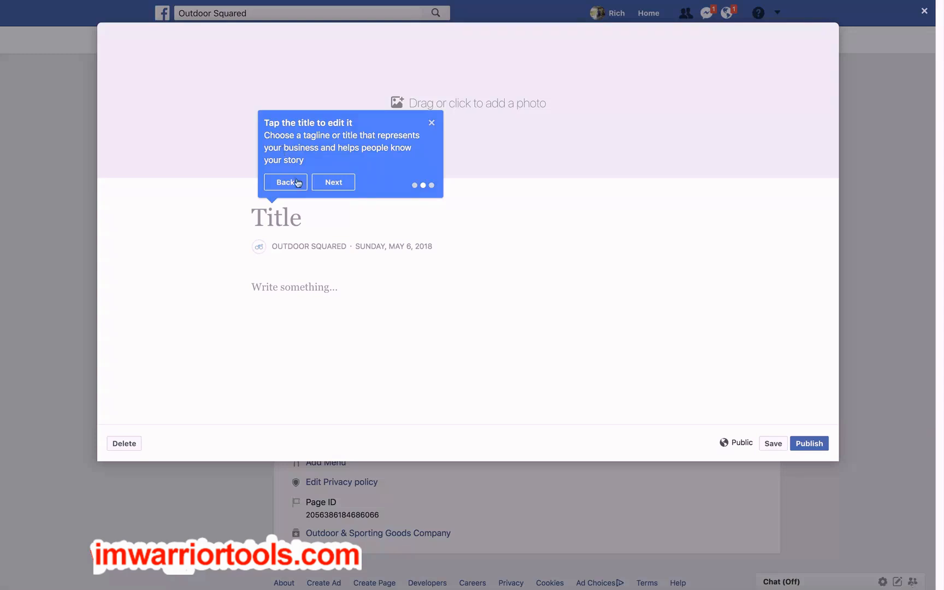
left_click(335, 183)
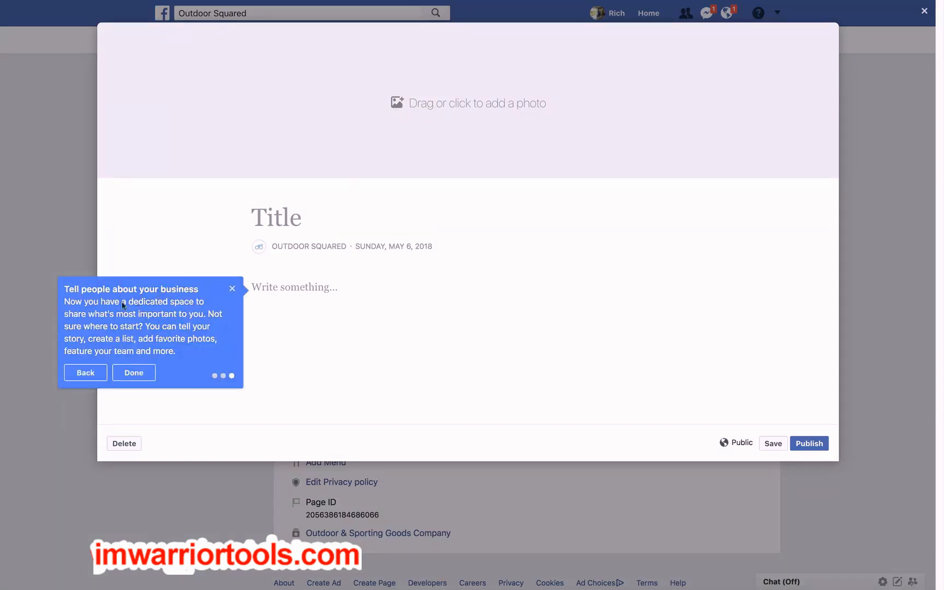
left_click(140, 376)
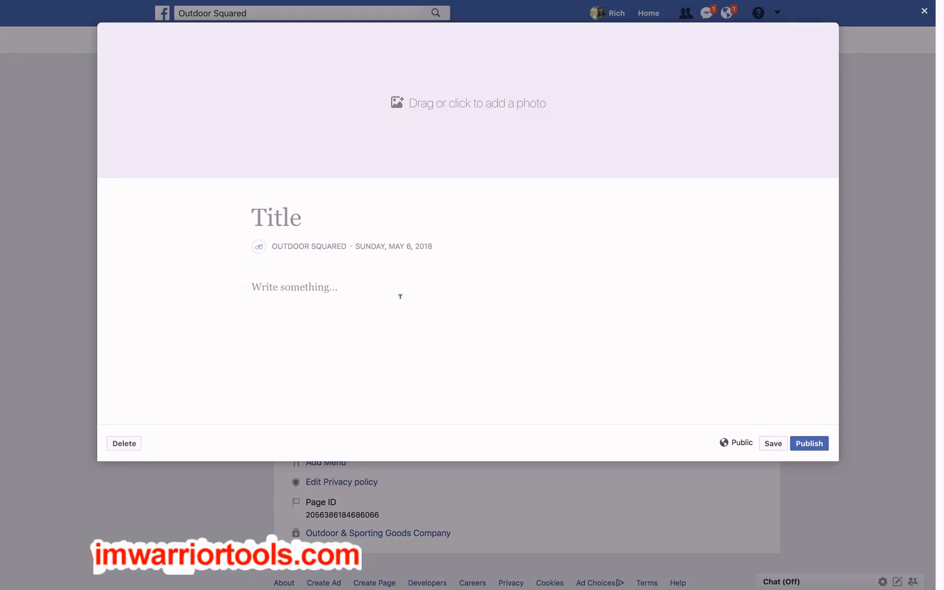
left_click(420, 106)
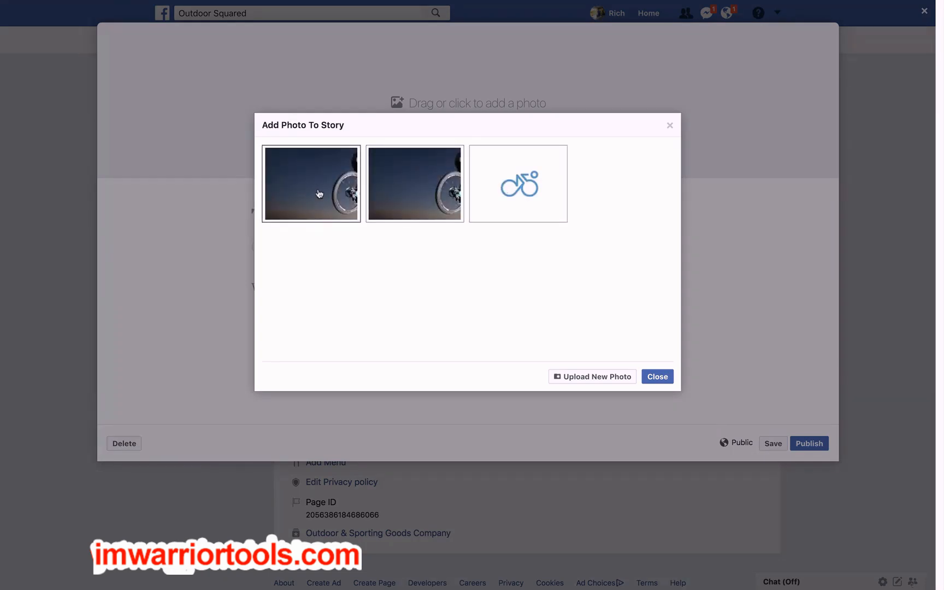
left_click(403, 190)
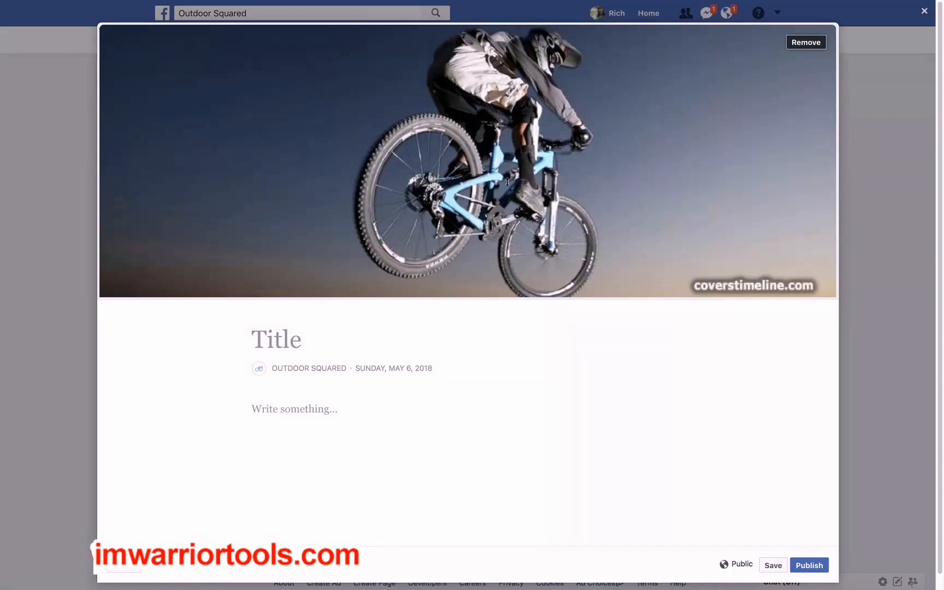
Title the story "Outdoor Squared Sports and Outdoors"
left_click(282, 344)
type("O")
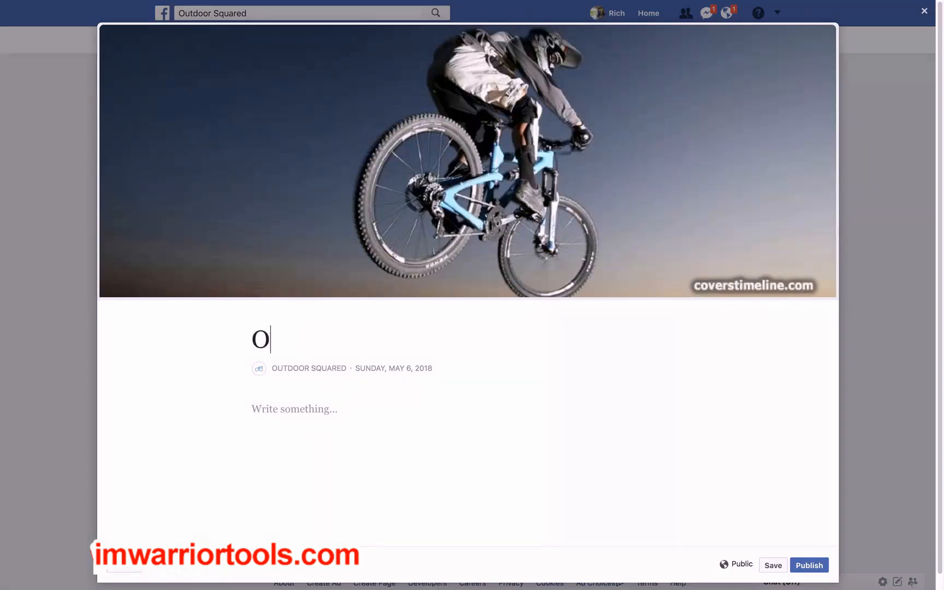
type("utdoor Squared Sports and Outdoors")
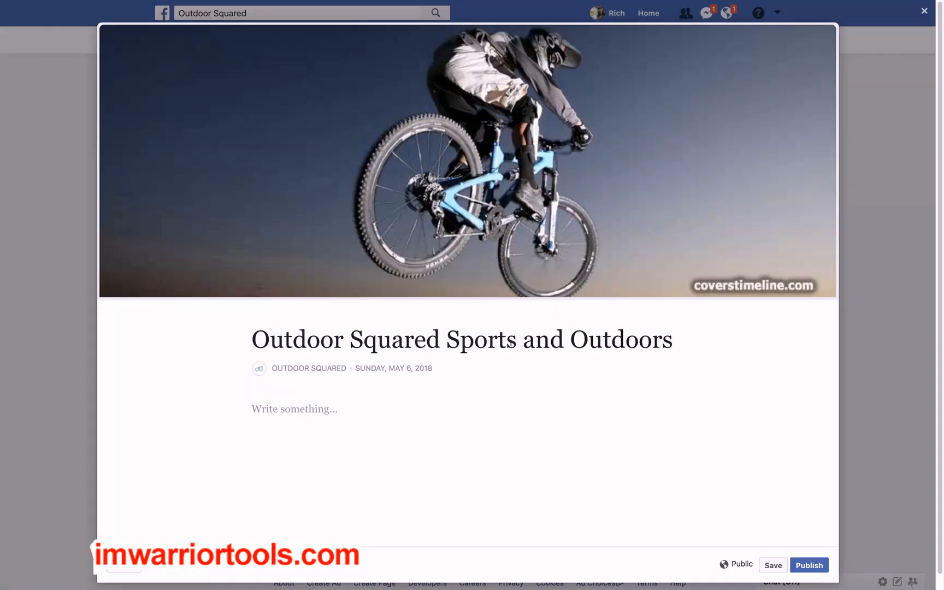
Paste the story body beginning "Outdoor Squared is a small family business based in Las Vegas USA" and correct "specialist" to "specialists"
left_click(303, 409)
type("Outdoor Squared is a small family business based in Las Vegas USA We specialize in creating high quality products using the highest quality raw materials. Our products our designed and created by specialist with a love for the outdoors and sports so you can be sure our products are perfect for anyone with a passion for the outdoors and sports")
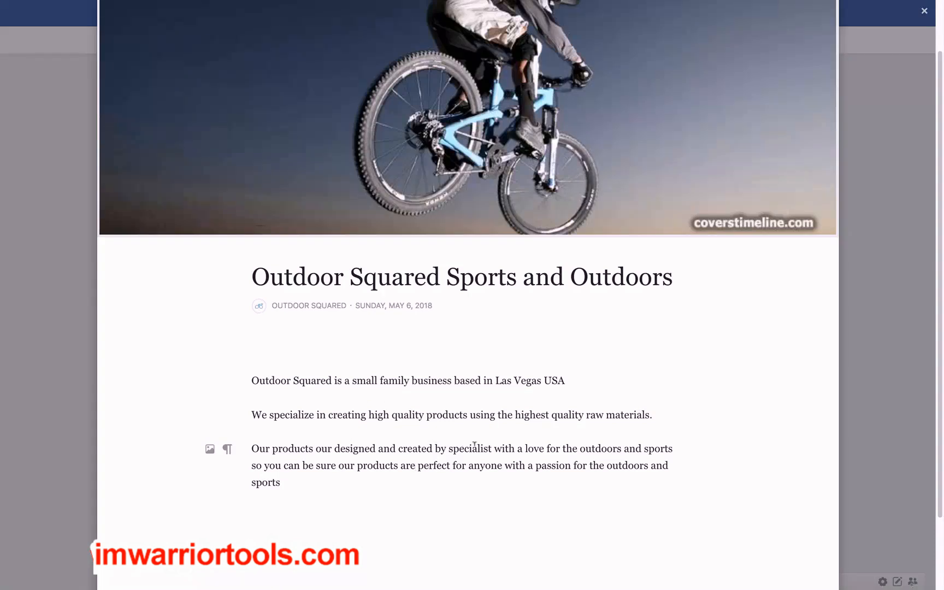
type("s")
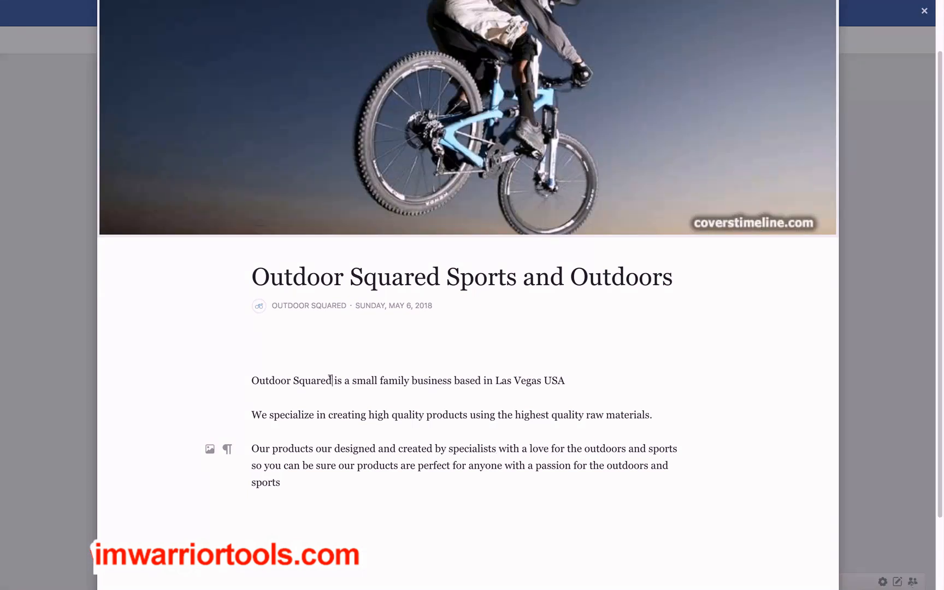
Make "Outdoor Squared" bold in the first line of the story text and publish the story
left_click_drag(332, 380, 250, 381)
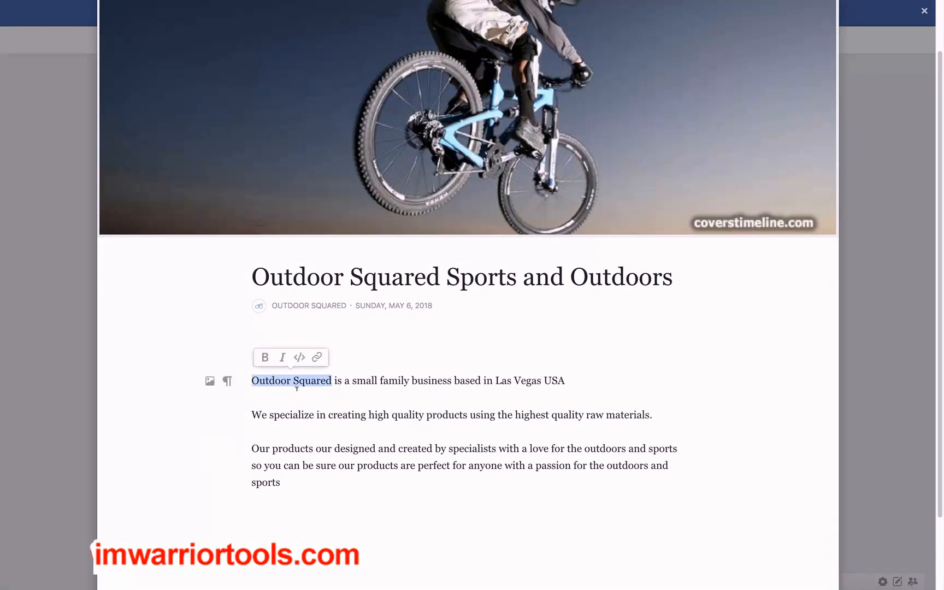
left_click(266, 359)
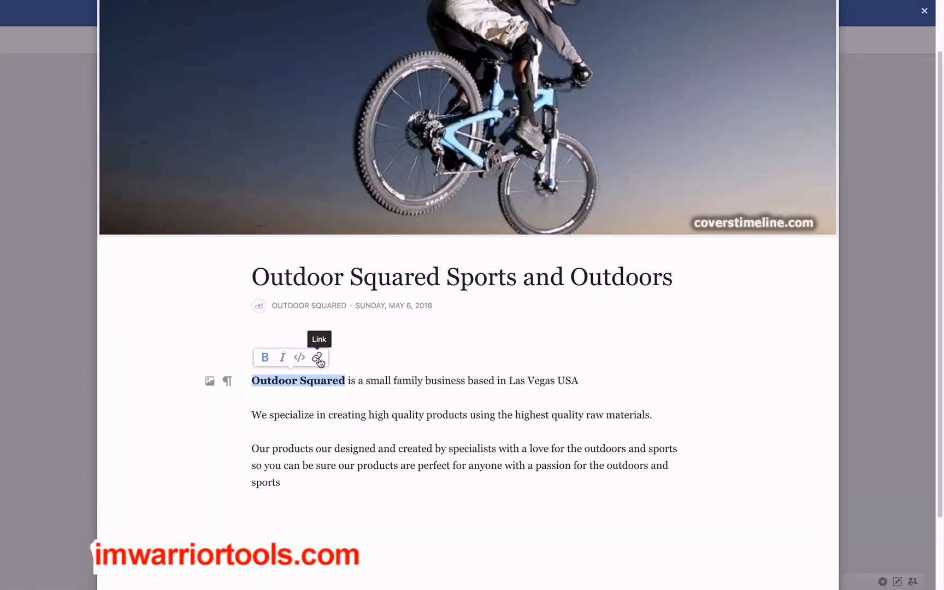
scroll(408, 455, "down", 2)
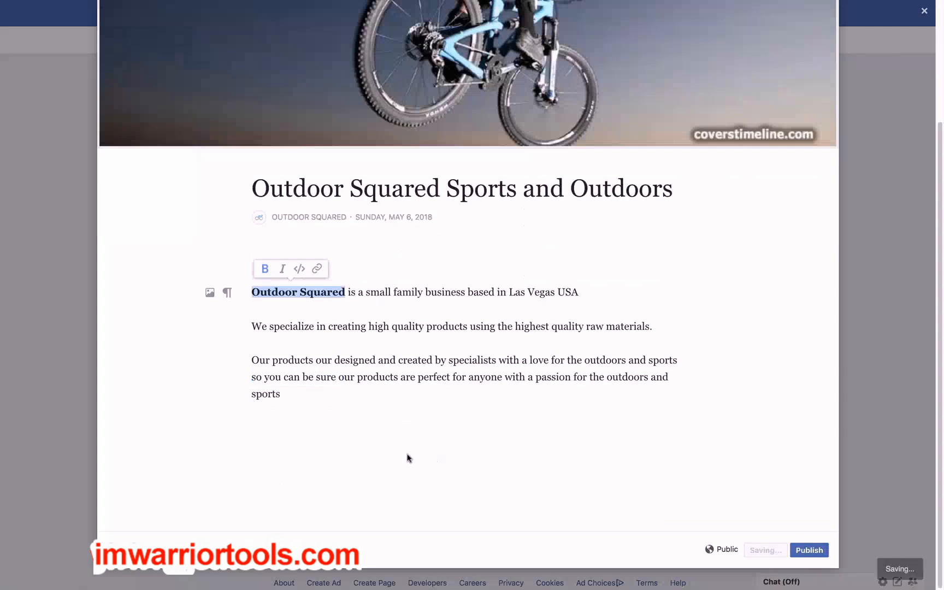
left_click(809, 550)
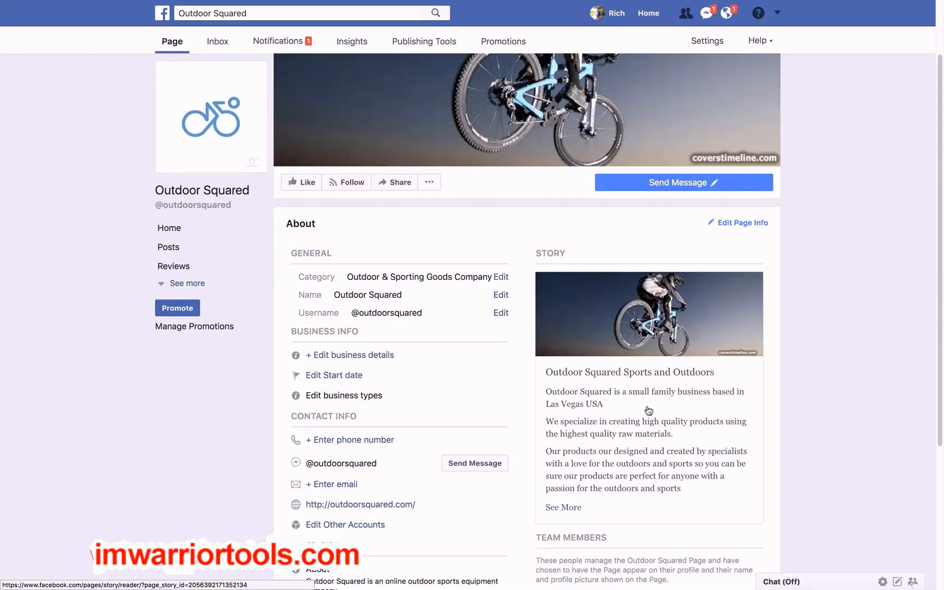
In the page's settings, require review of visitor posts by other people before they are published, and save the change
scroll(816, 399, "up", 2)
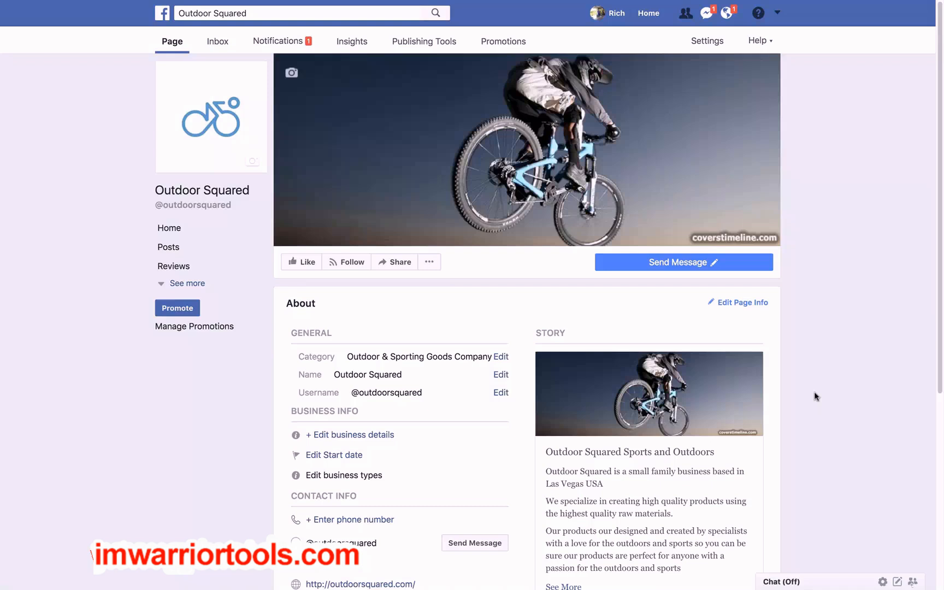
left_click(705, 42)
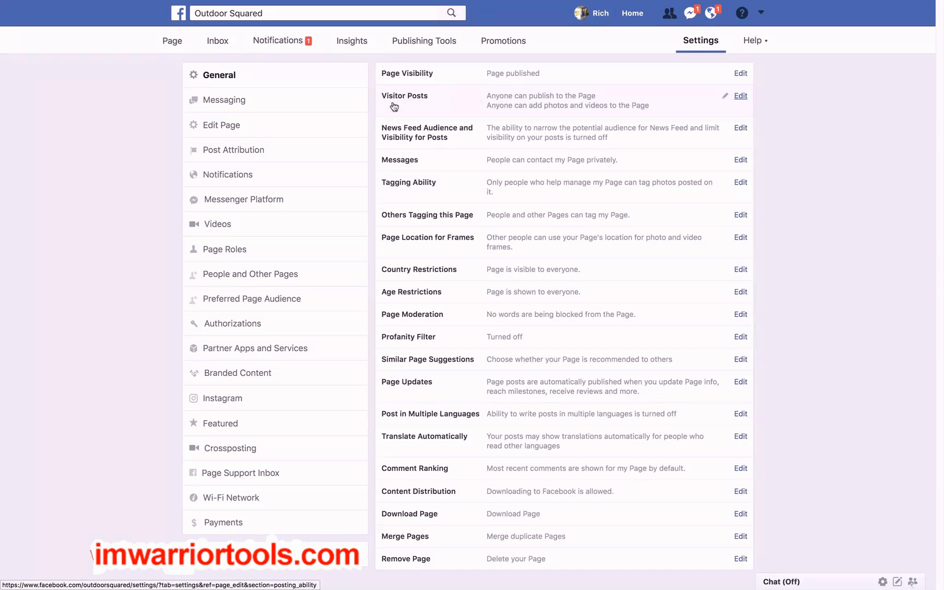
left_click(741, 97)
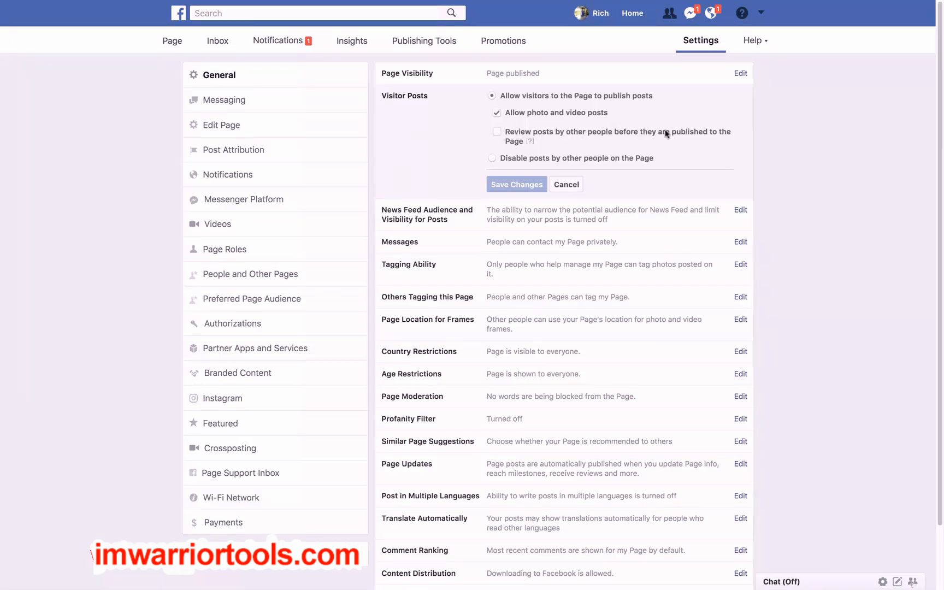
left_click(497, 133)
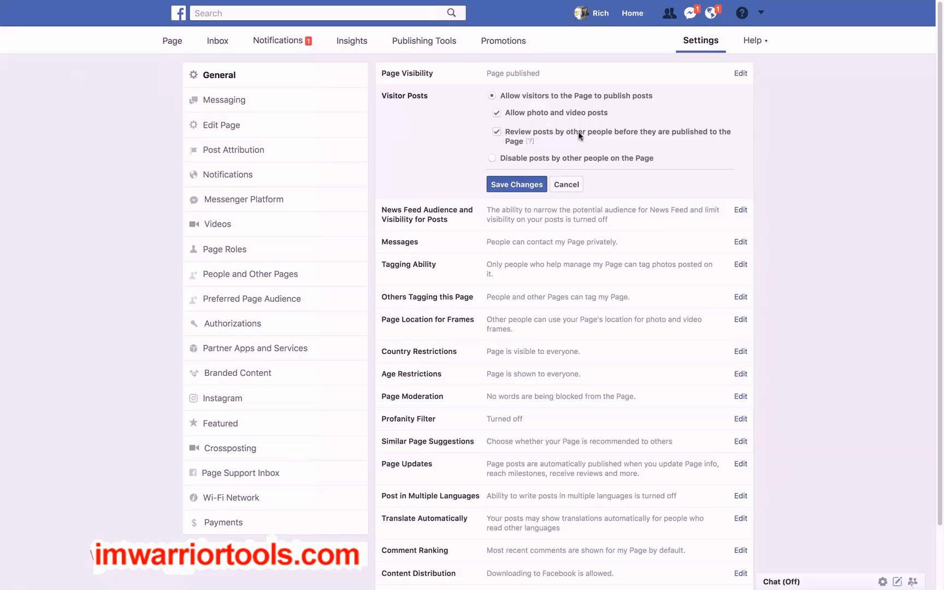
left_click(511, 185)
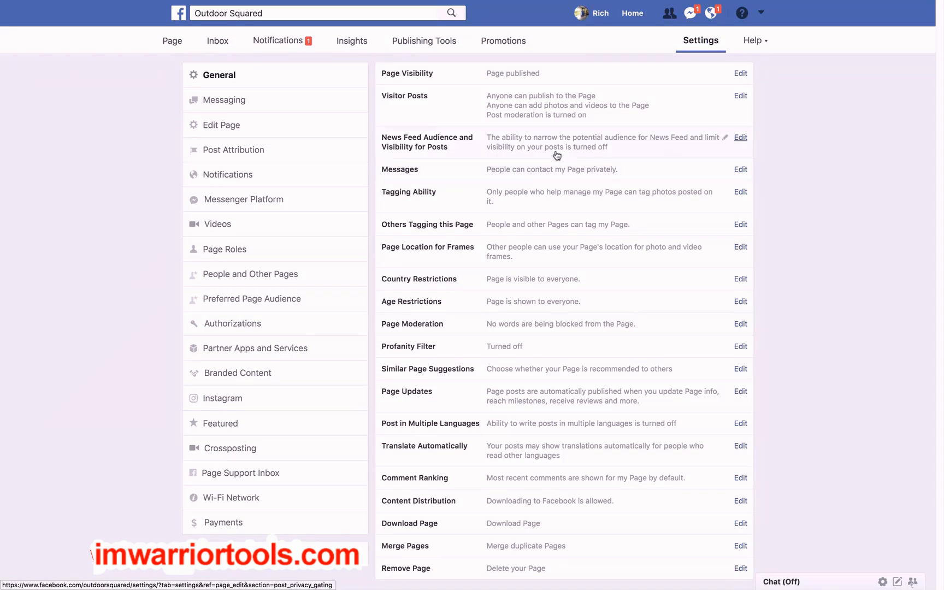
Return to the page's home feed and open the composer for a new post
left_click(172, 44)
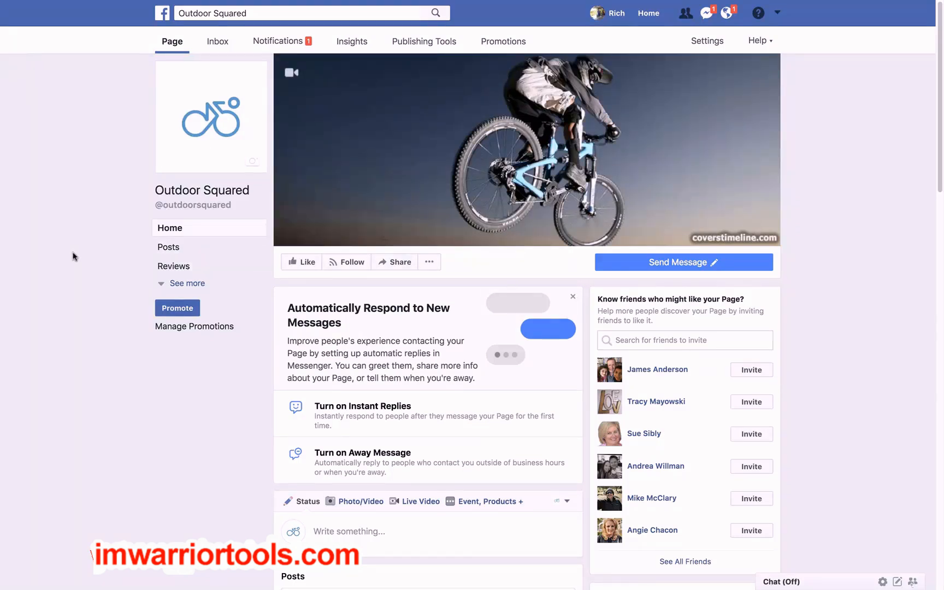
scroll(74, 256, "down", 5)
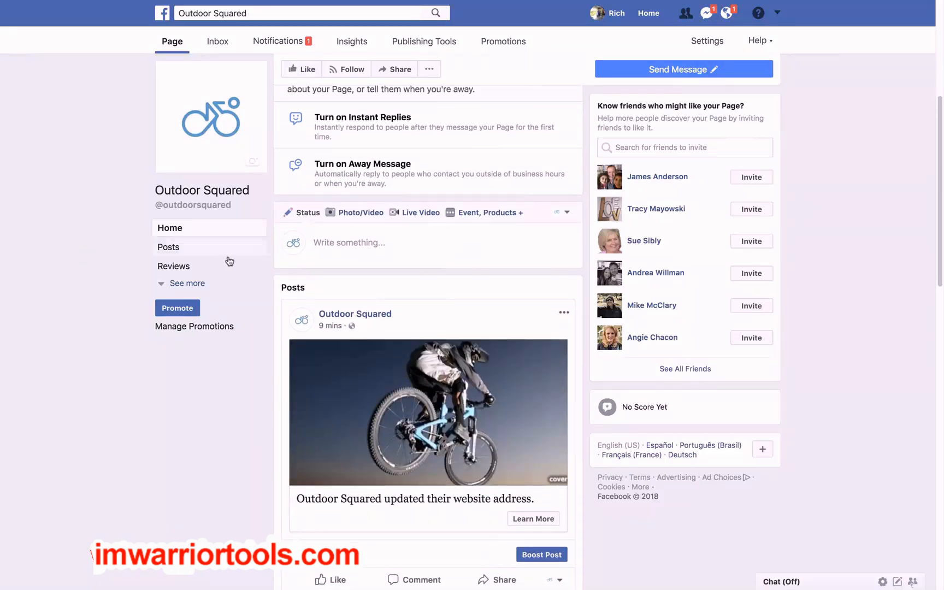
left_click(328, 242)
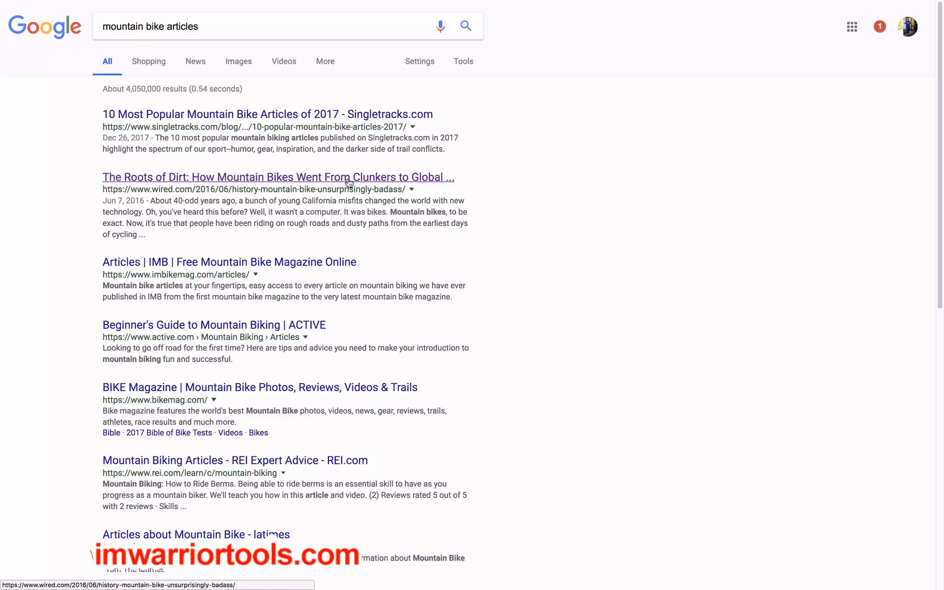
Open the Wired article "The Roots of Dirt" from the Google results in a new tab and start sharing it on Facebook
right_click(275, 180)
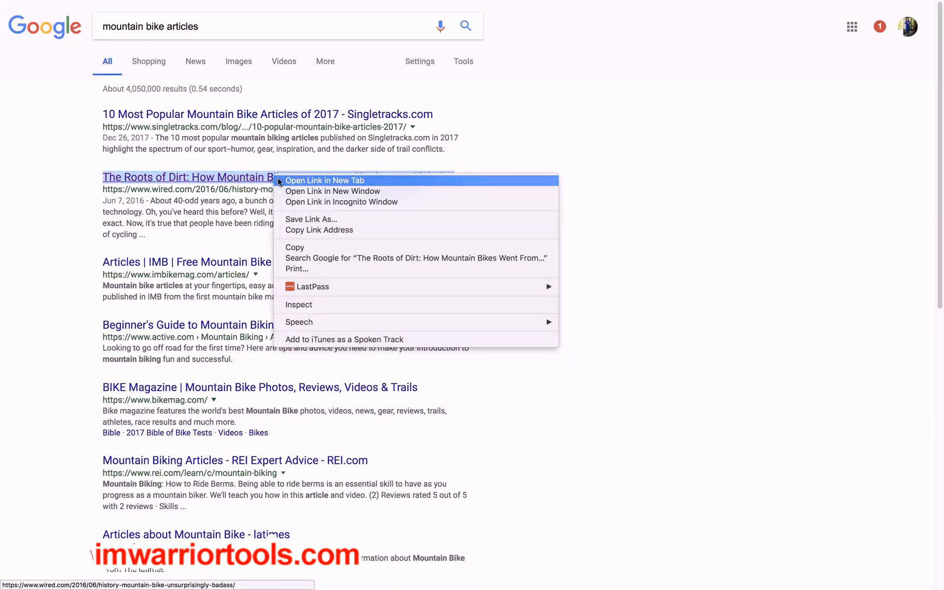
left_click(324, 180)
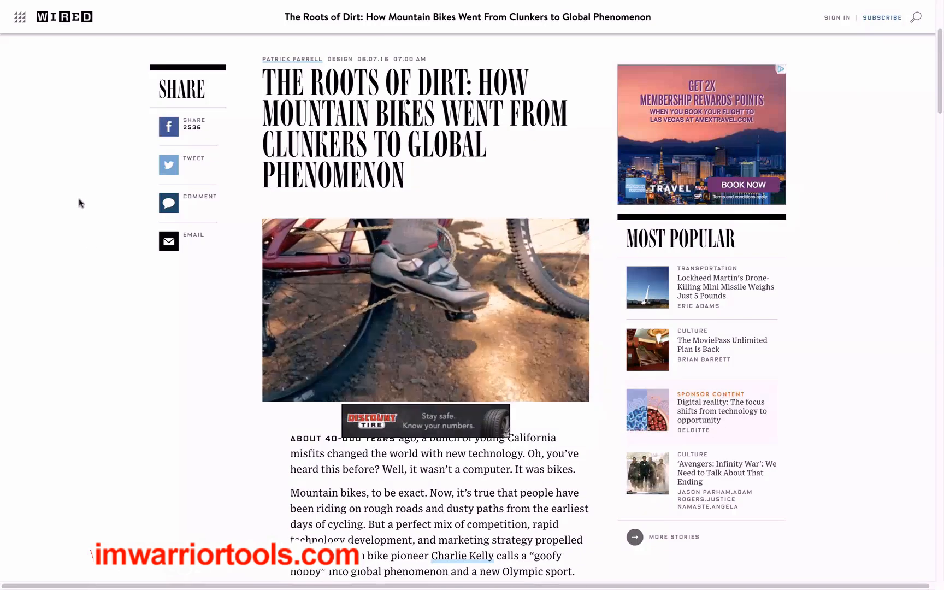
left_click(168, 130)
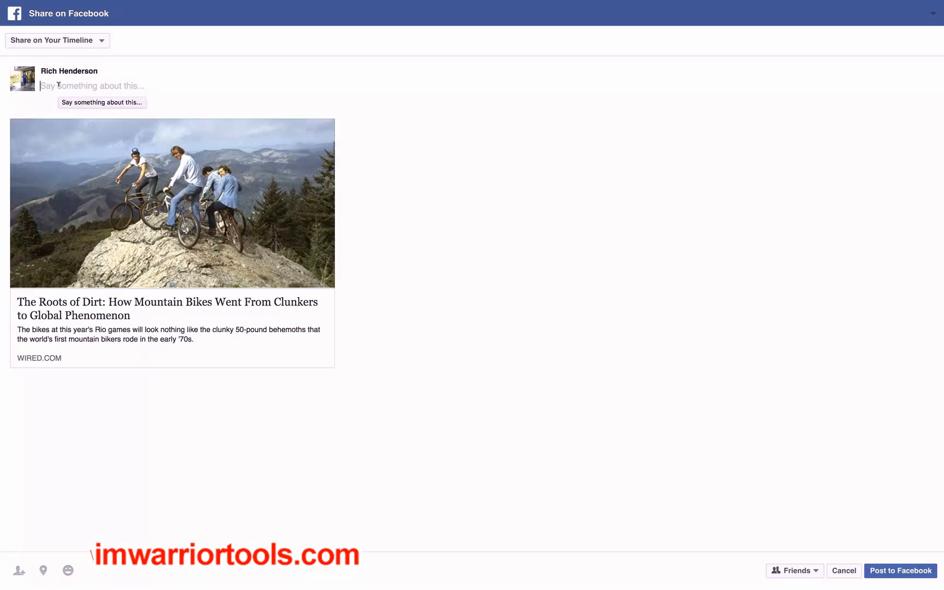
Post the article to the managed Outdoor Squared page with the message "This is a really cool article about mountain bikes" and check the page's posts
left_click(43, 45)
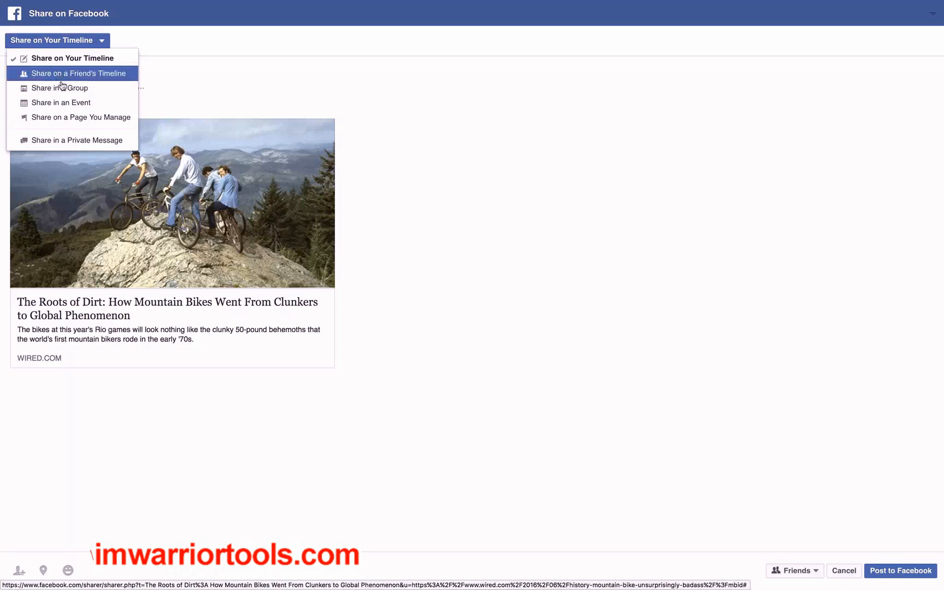
left_click(67, 121)
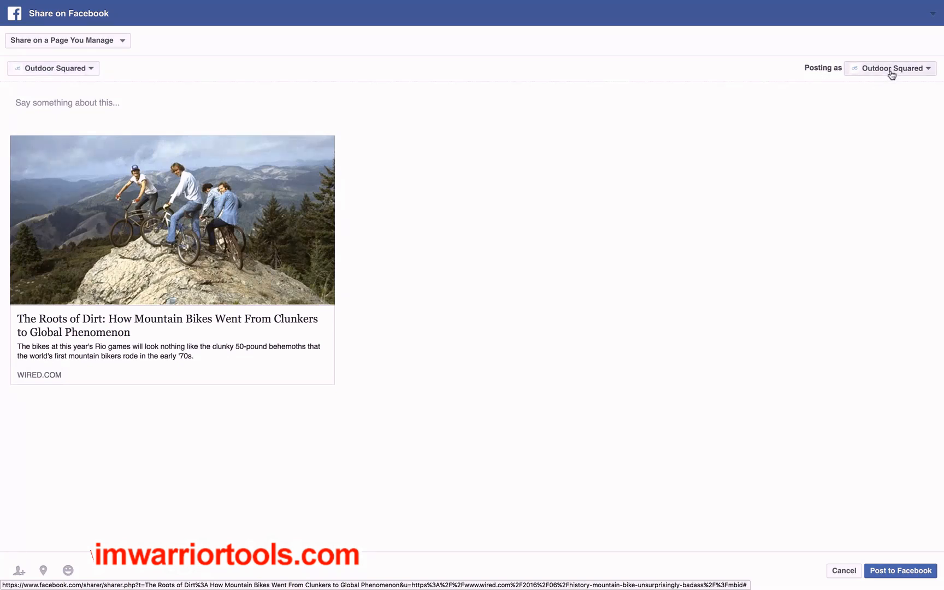
left_click(60, 100)
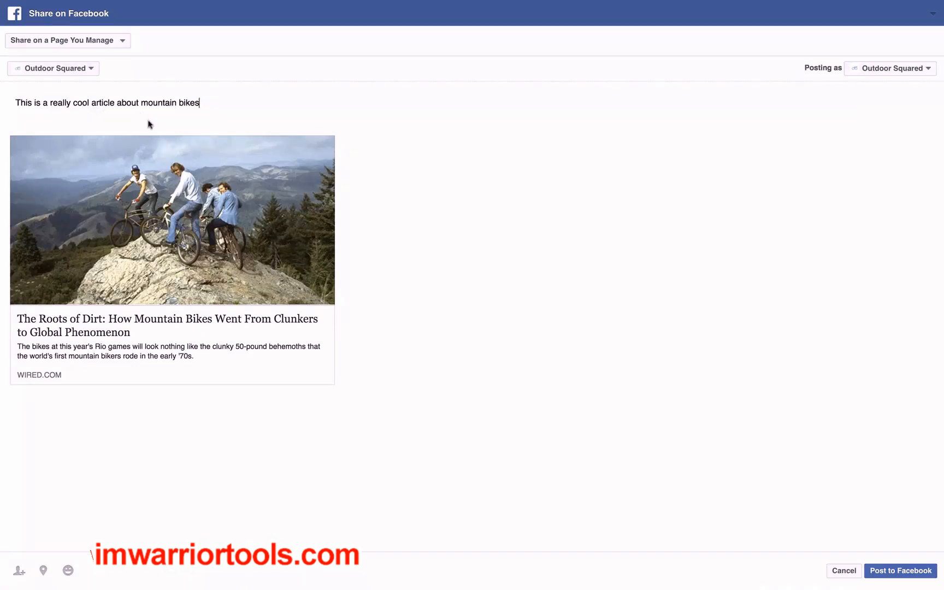
left_click(889, 572)
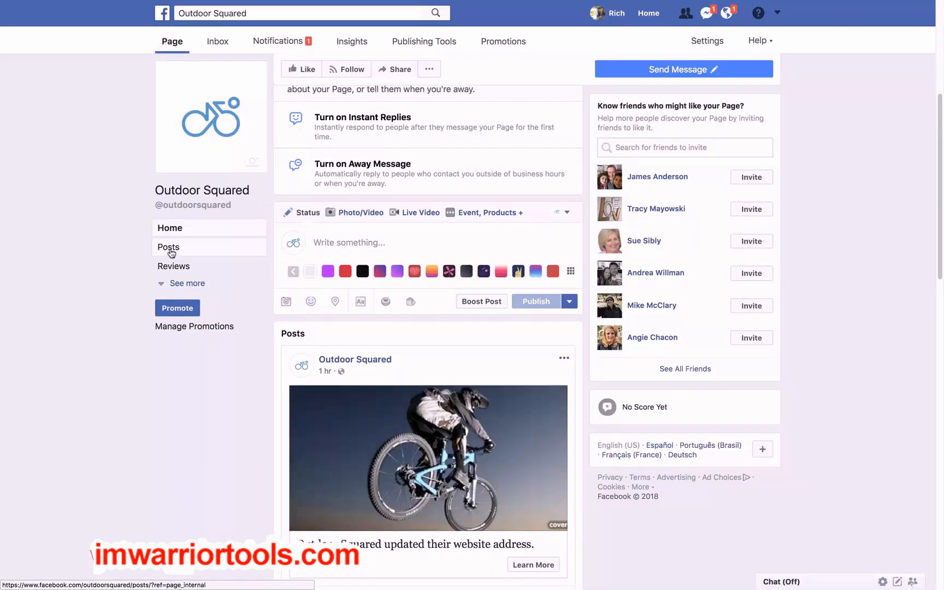
left_click(171, 249)
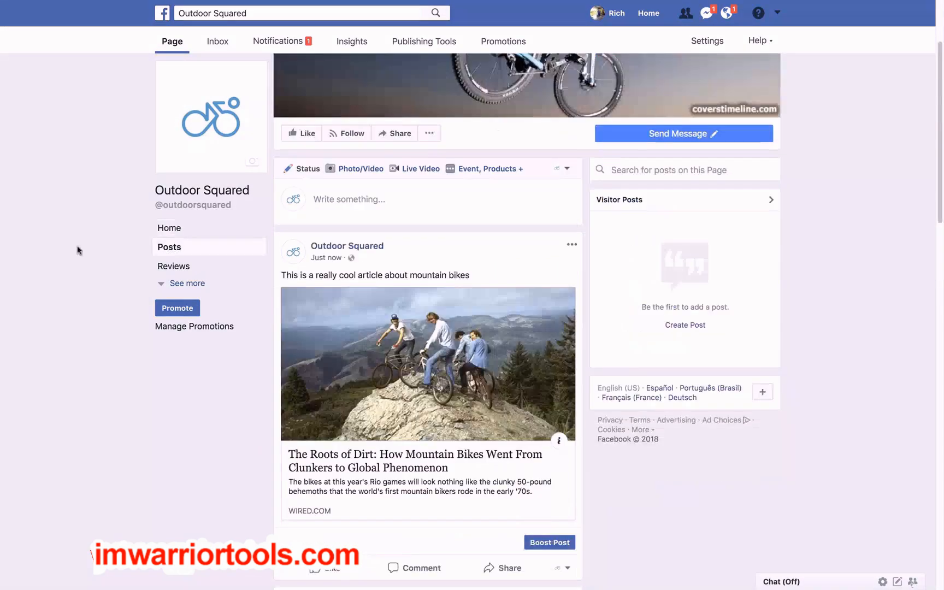
scroll(78, 248, "down", 1)
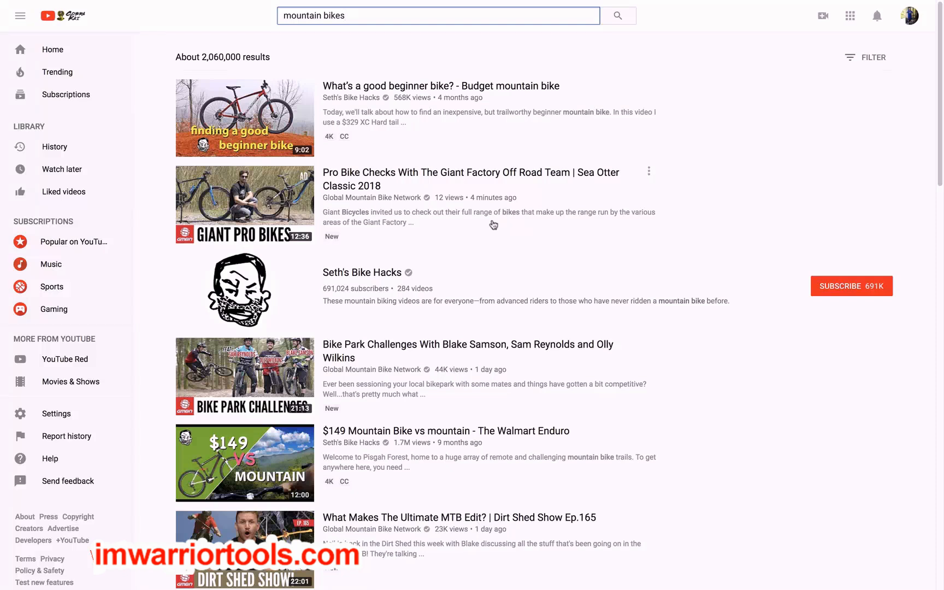
Open the video "Mountain Biking the lower Whistler Bike Park" from the YouTube results and start sharing it to Facebook
scroll(494, 225, "down", 10)
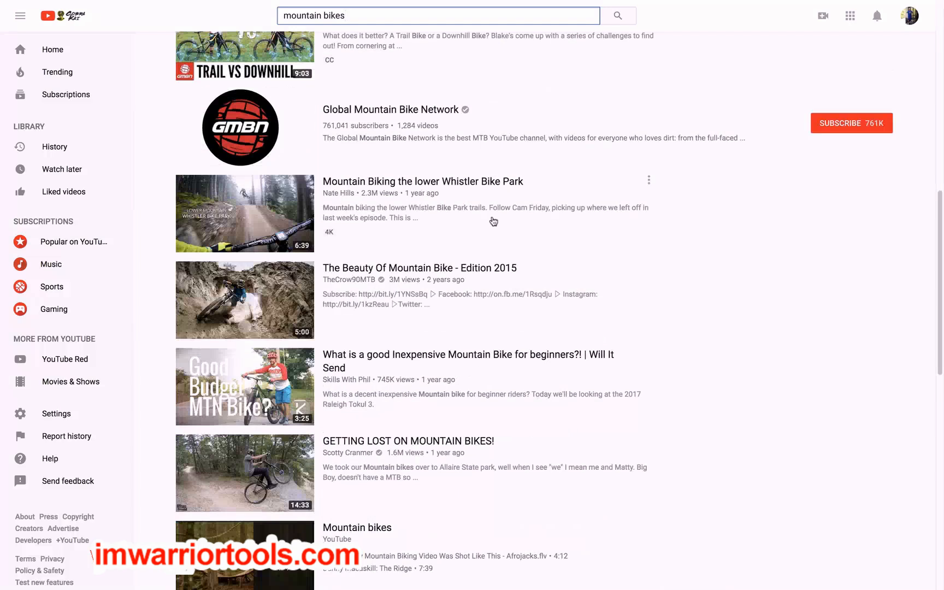
scroll(493, 222, "down", 1)
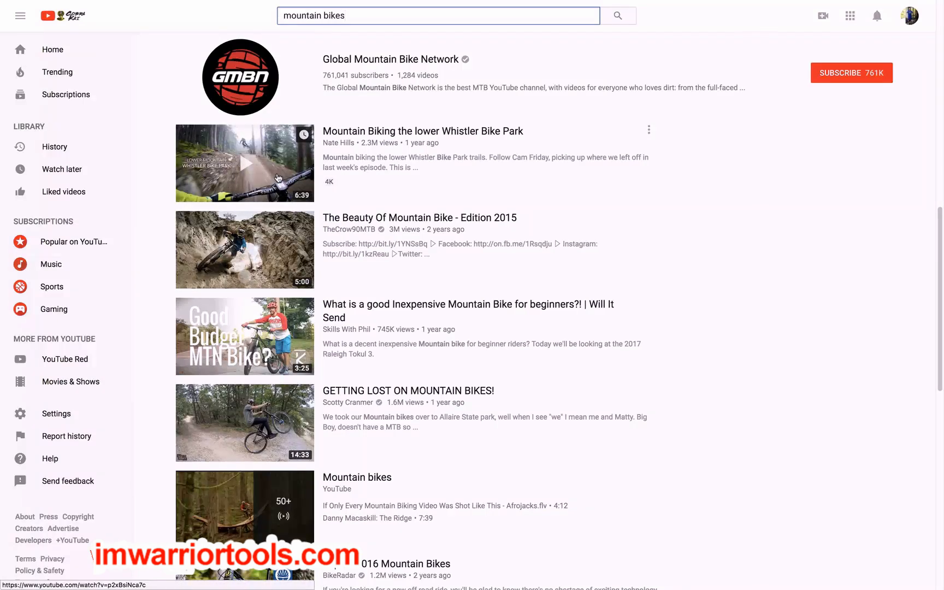
left_click(371, 132)
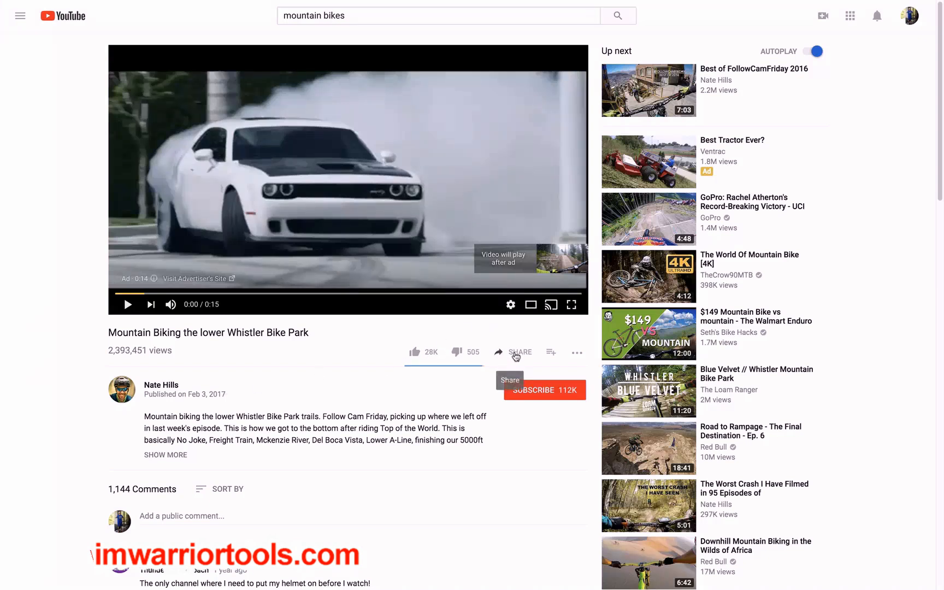
left_click(515, 354)
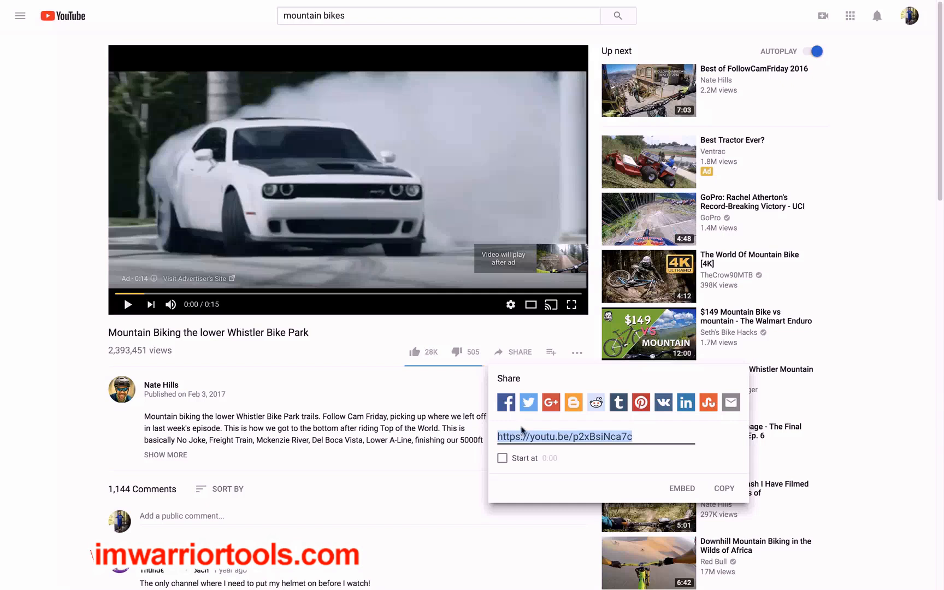
left_click(507, 404)
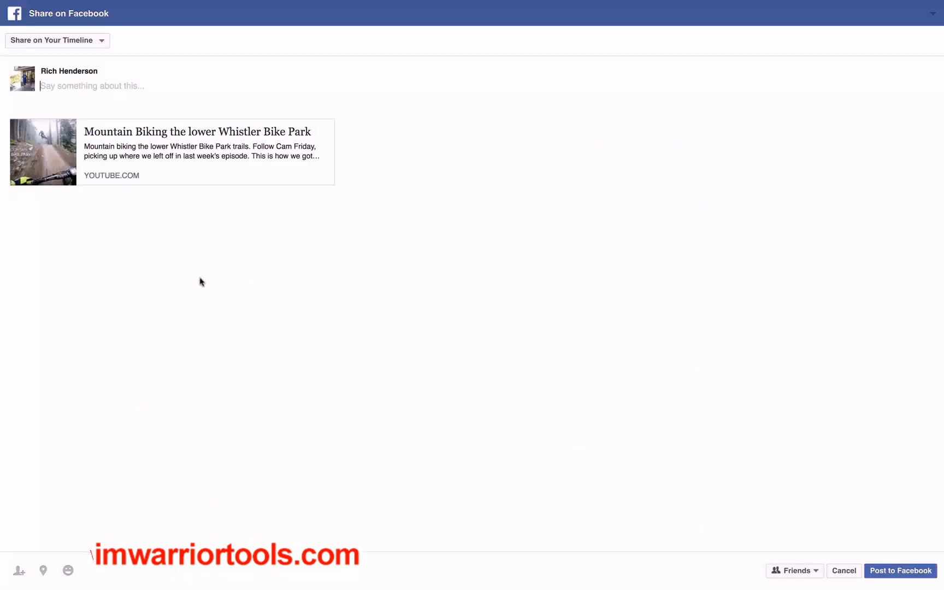
Set the video share to go to a managed page and choose Outdoor Squared as that page
left_click(62, 46)
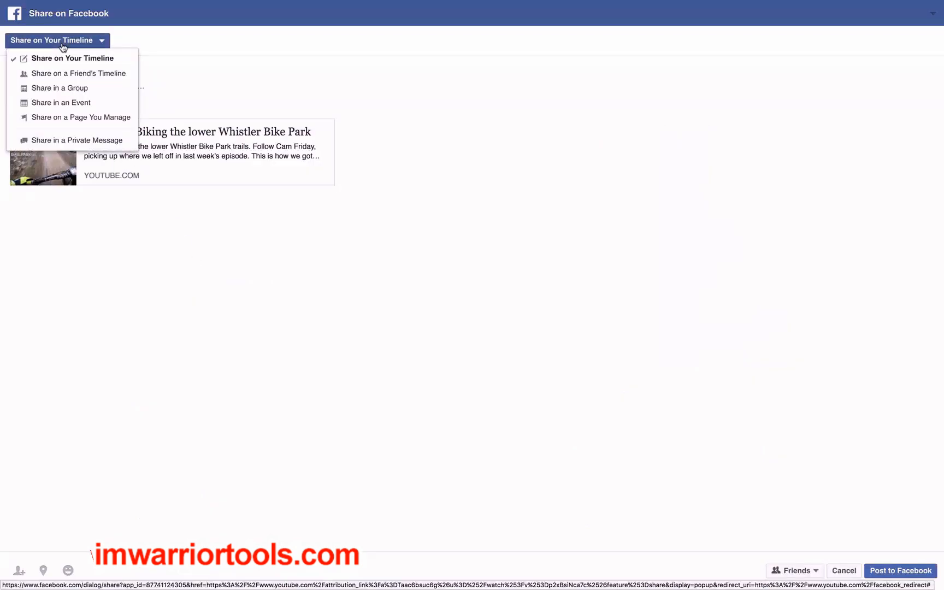
left_click(64, 122)
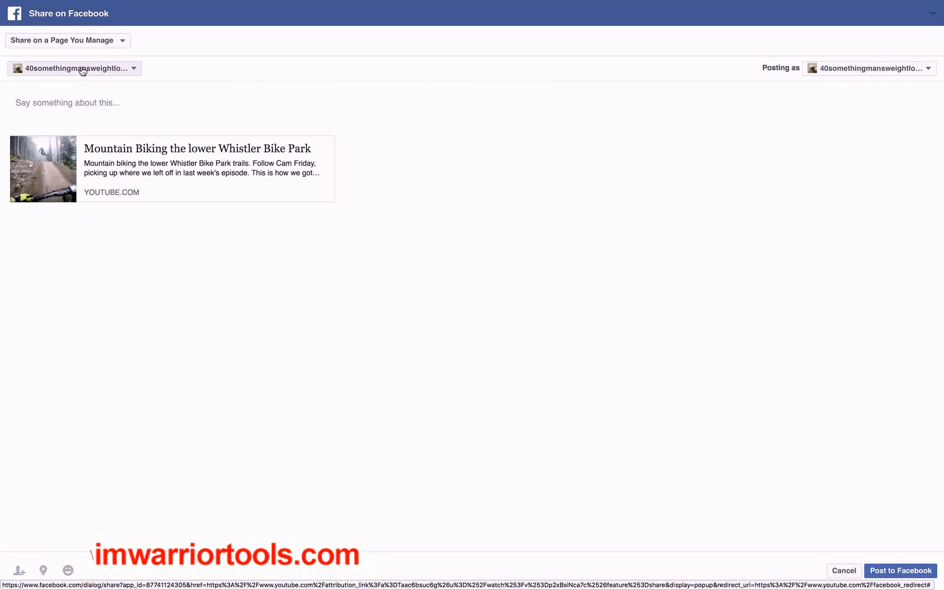
left_click(82, 71)
left_click(75, 102)
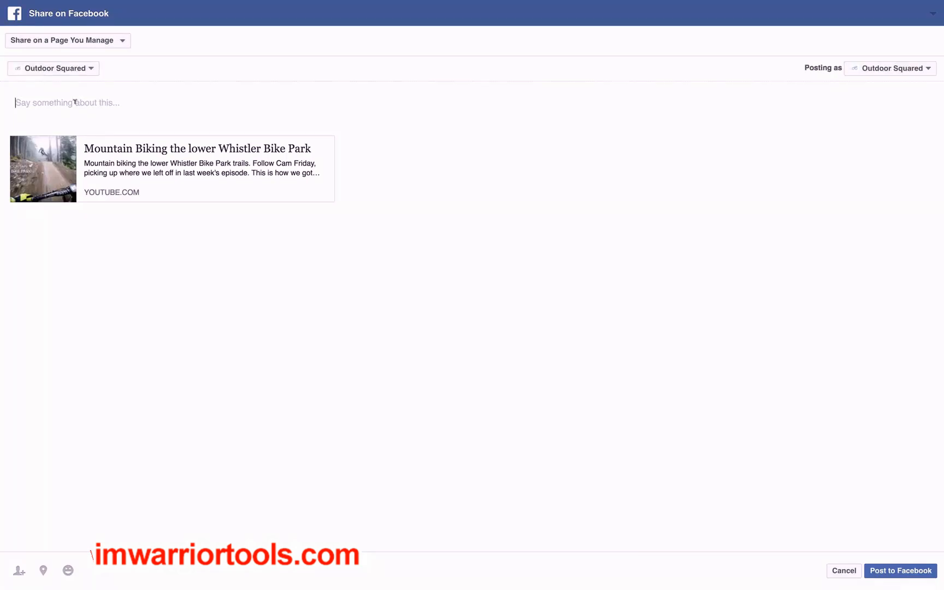
Post the video with the message "Crazy mountain bike video, check it out!!" and check it among the Outdoor Squared page's posts
type("Crazy mountain bike video, check it out!!")
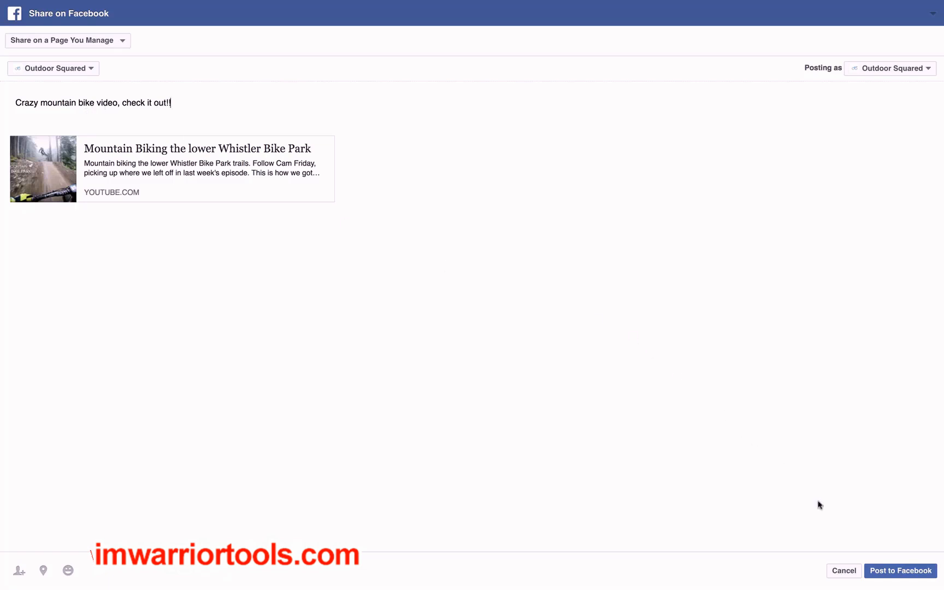
left_click(886, 572)
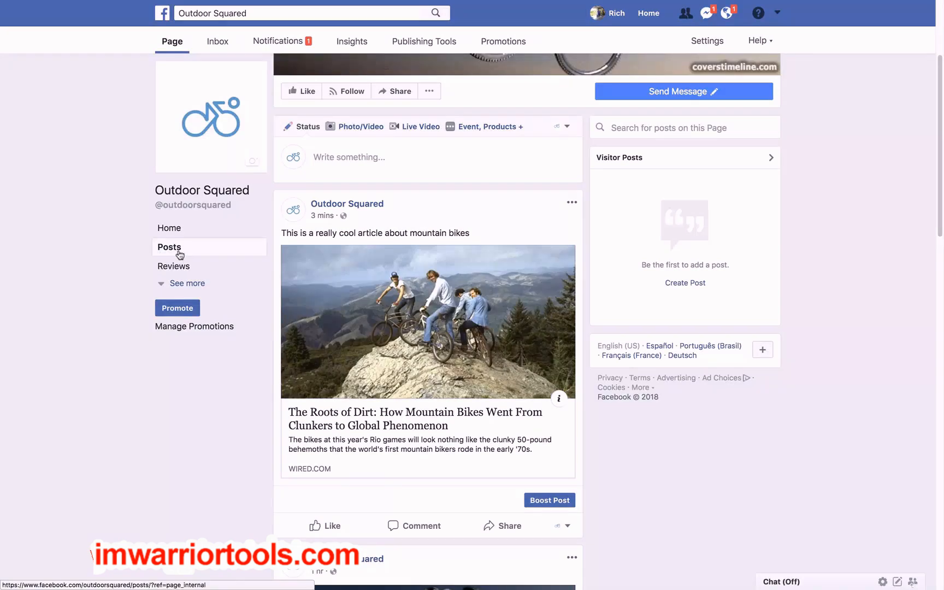
left_click(179, 254)
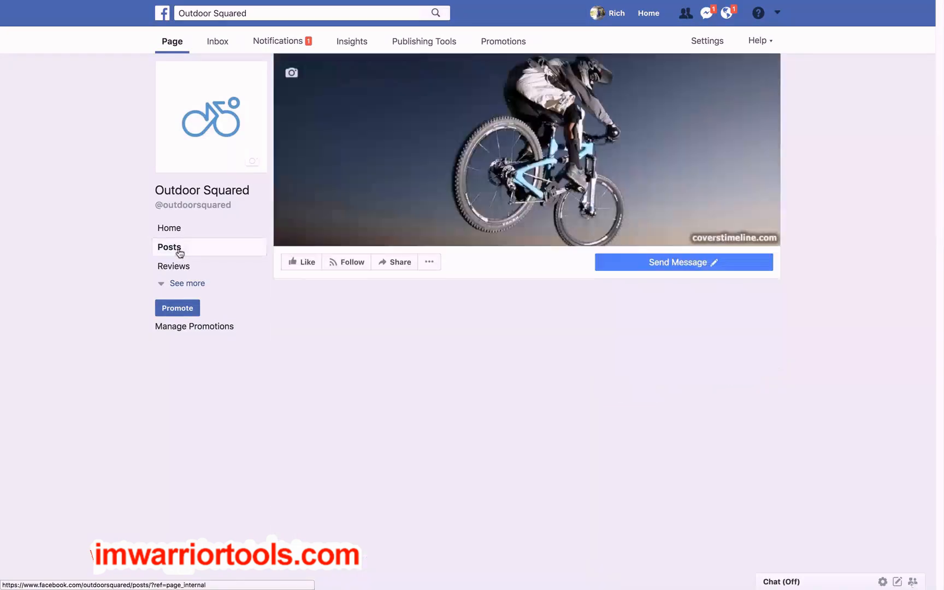
scroll(91, 231, "down", 1)
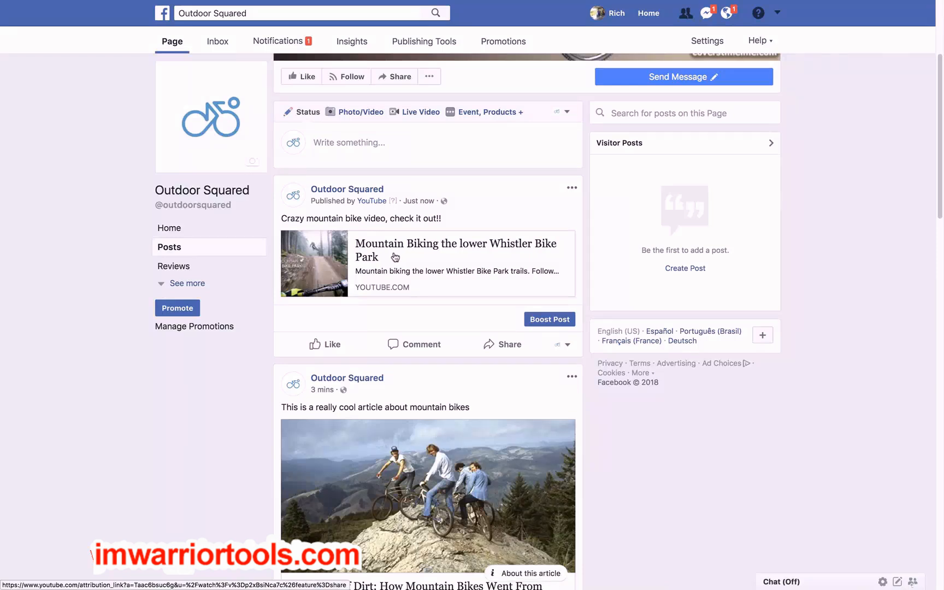
Search Facebook for "mountain bike video" and open the video "Life is better on a mountain bike." from the results
scroll(80, 141, "up", 5)
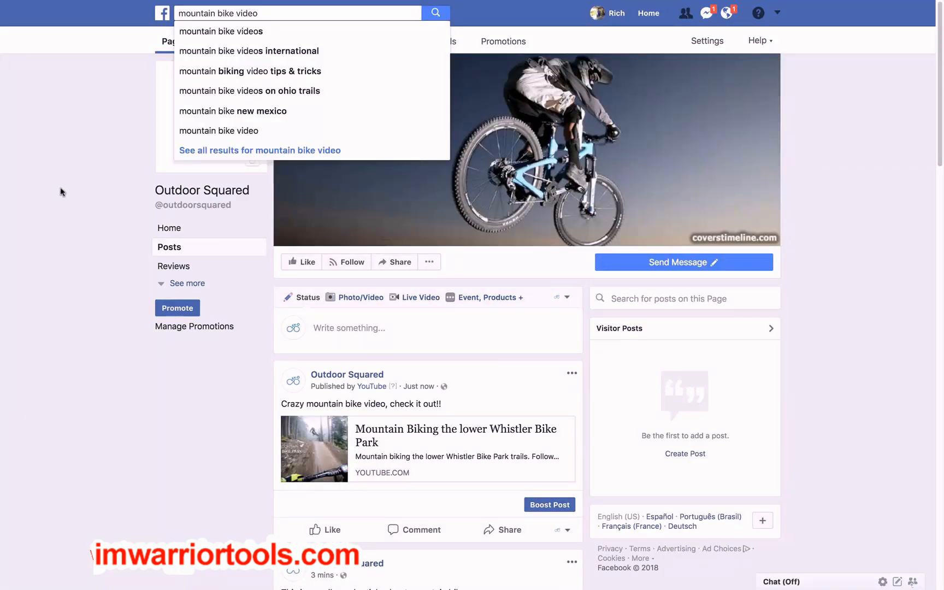
key("Return")
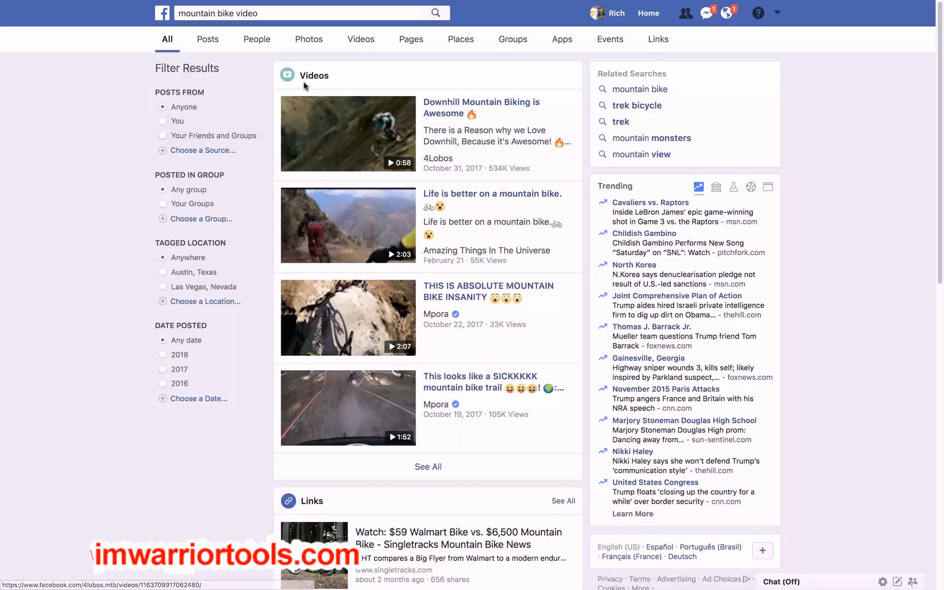
left_click(462, 198)
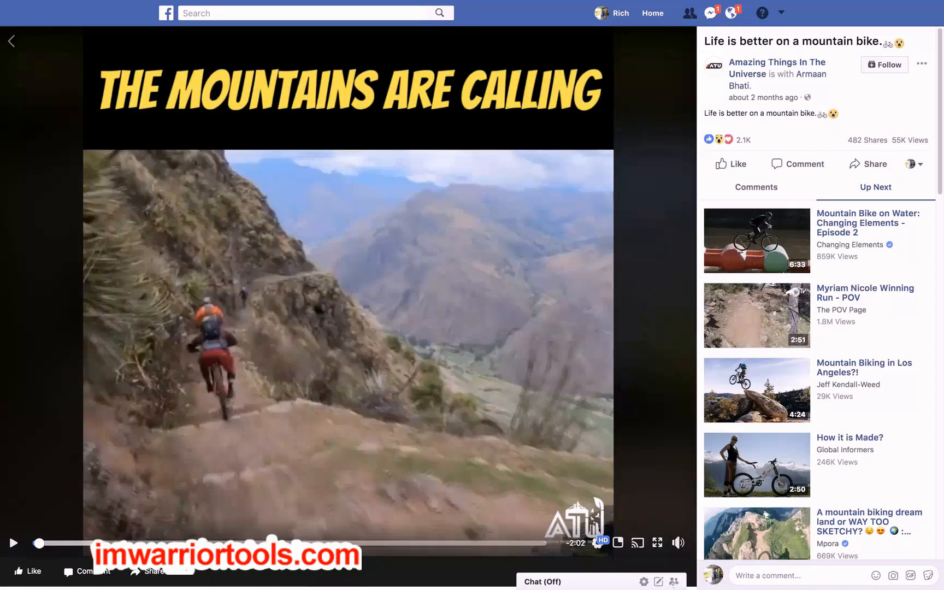
Share the video to the managed Outdoor Squared page with the message "Sweet video" and check it among the page's posts
left_click(149, 573)
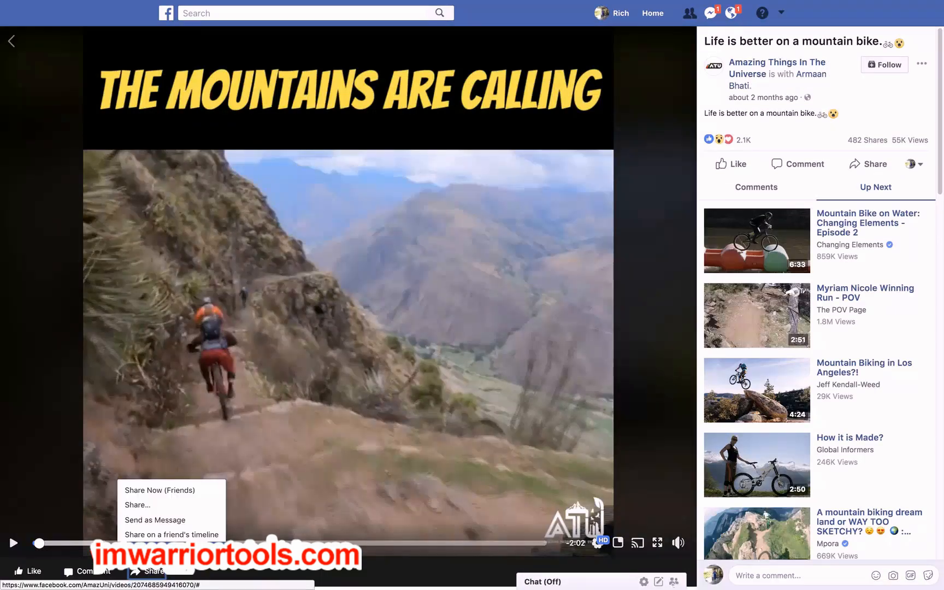
left_click(155, 549)
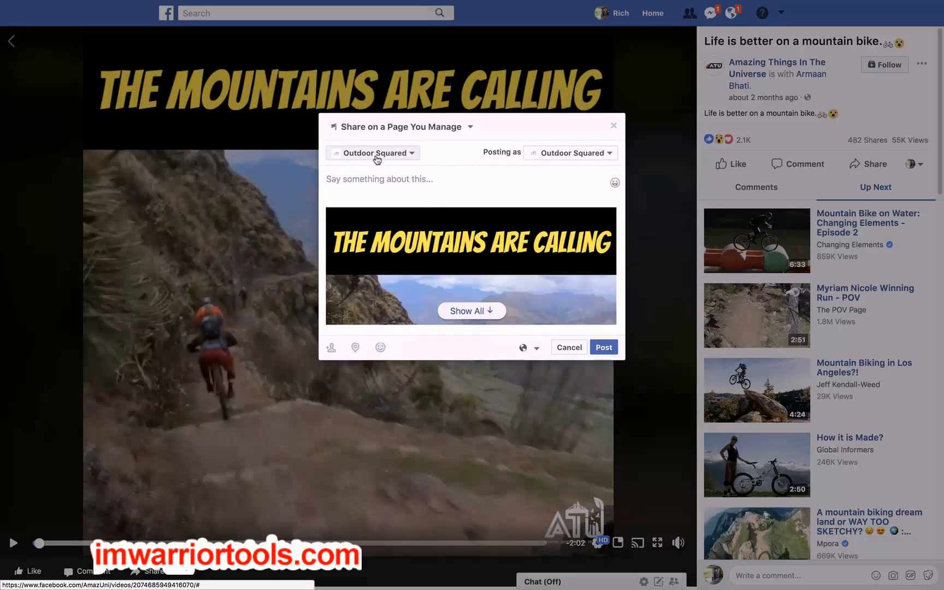
left_click(354, 186)
type("Sweet video")
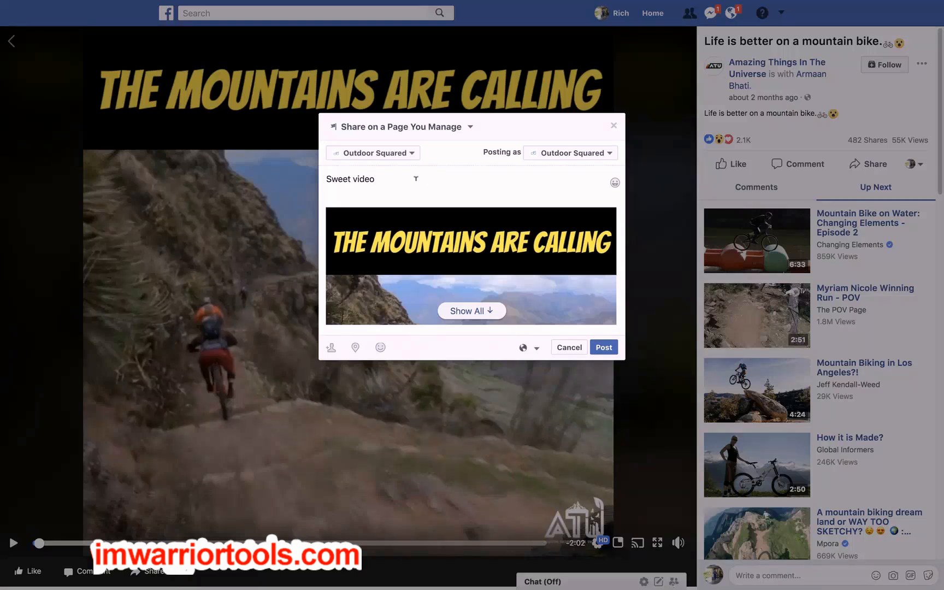
left_click(597, 351)
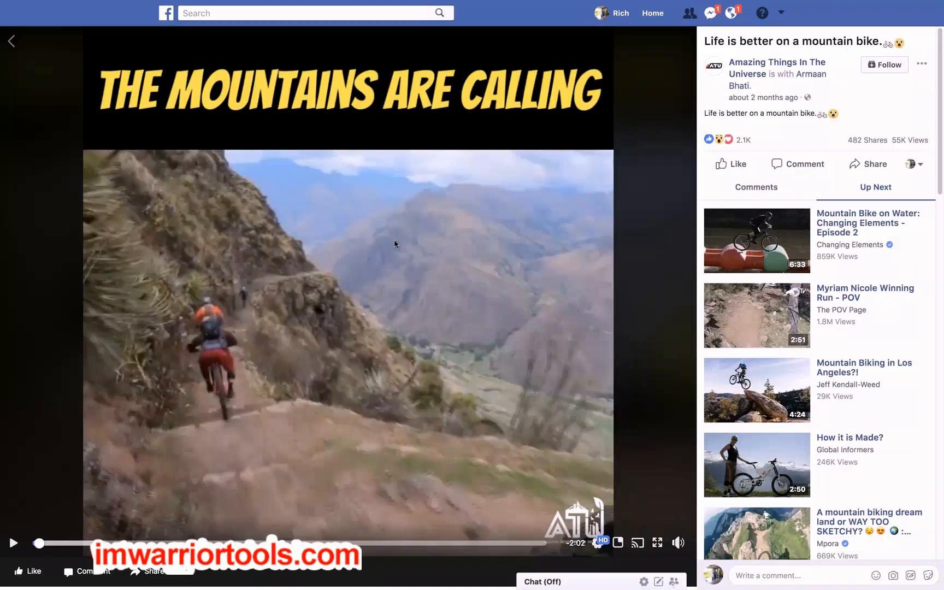
left_click(67, 232)
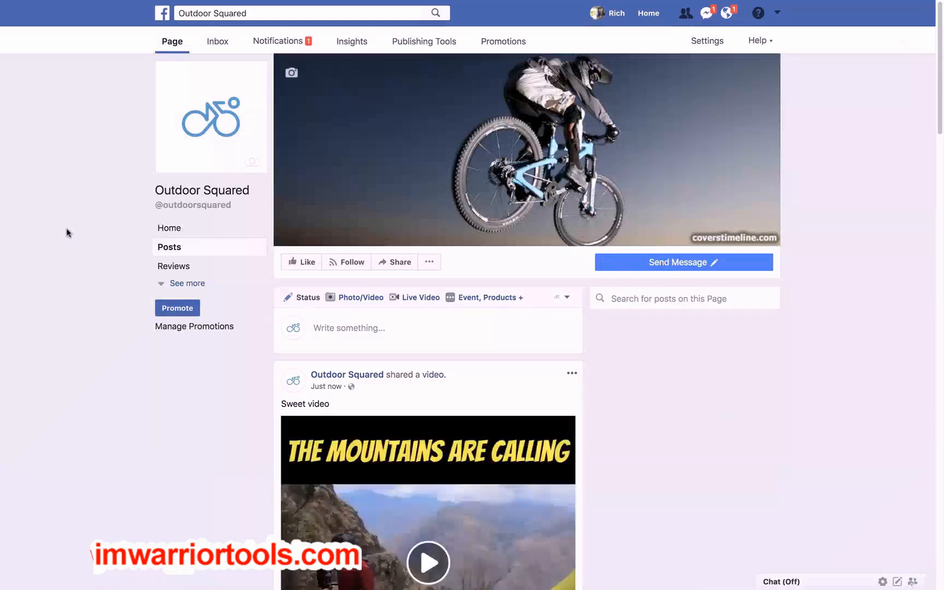
scroll(67, 232, "down", 4)
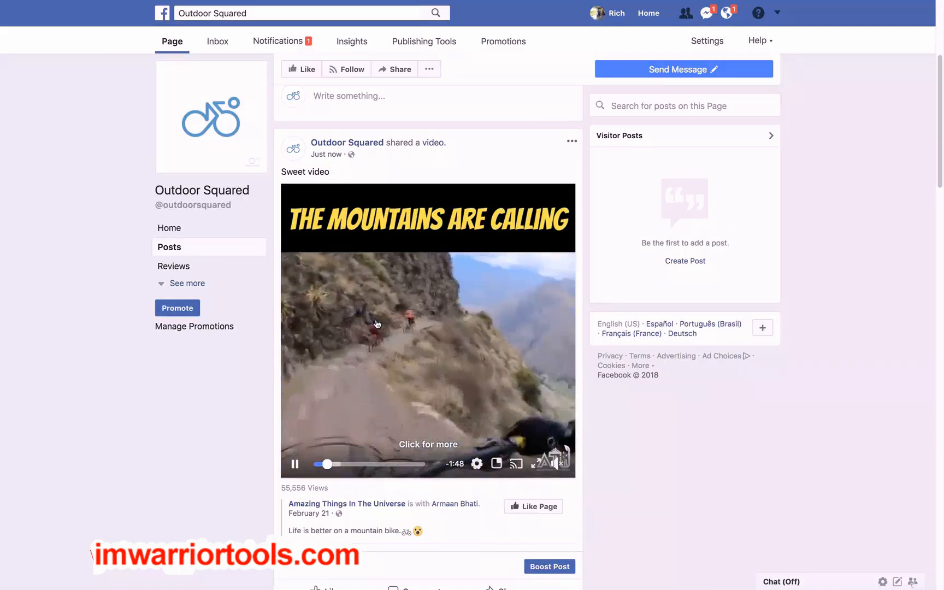
left_click(377, 324)
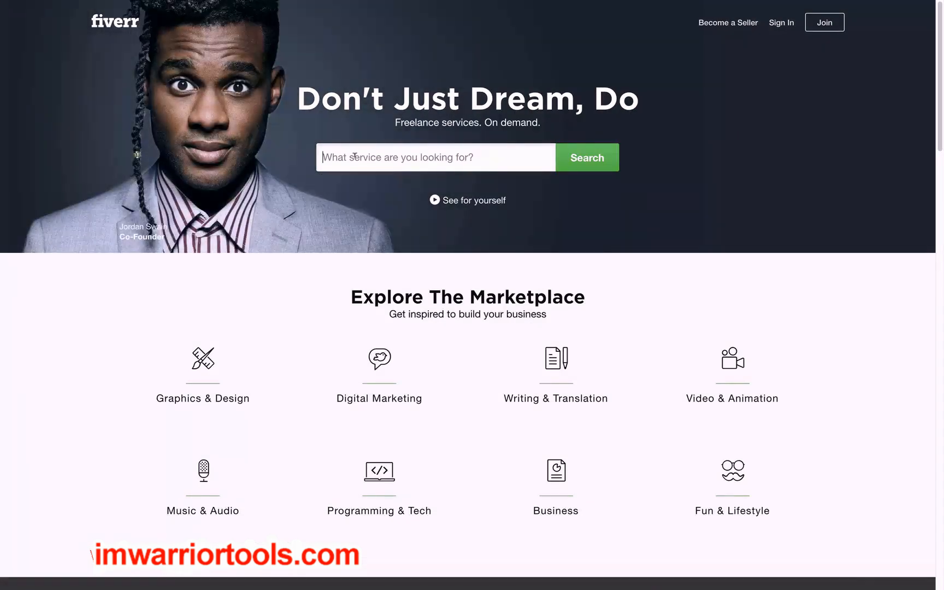
Search Fiverr for "FB Cover Image" services
type("FB Cover Image")
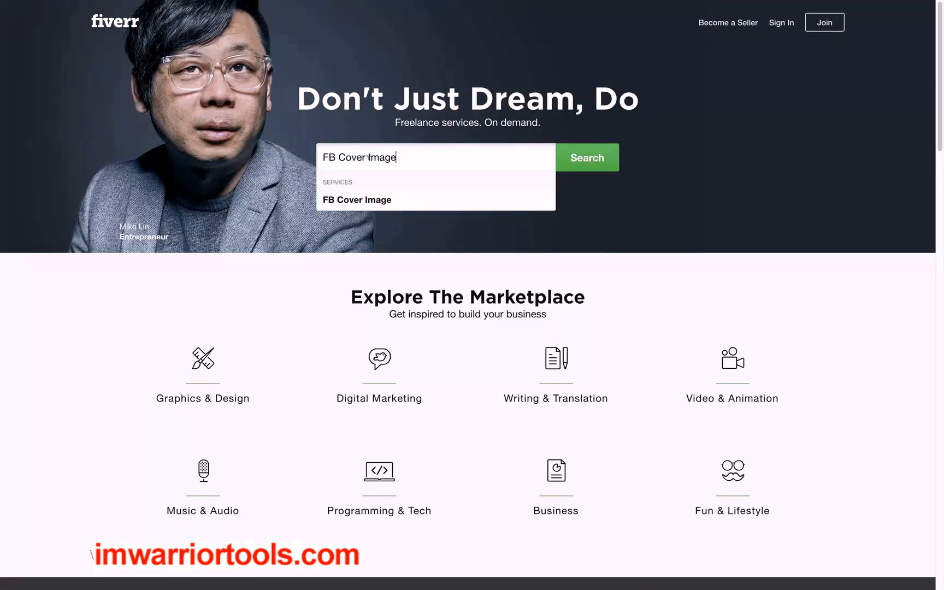
left_click(579, 167)
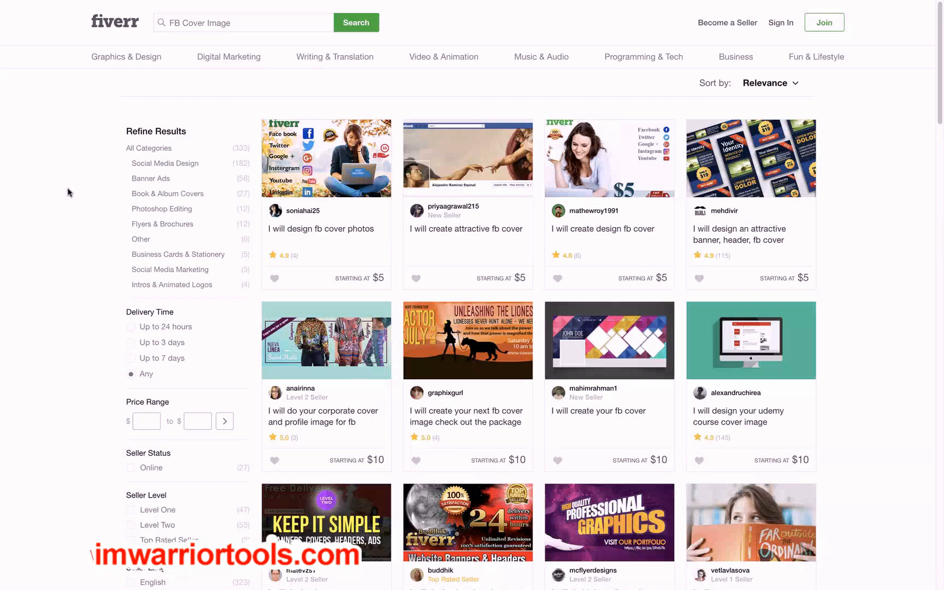